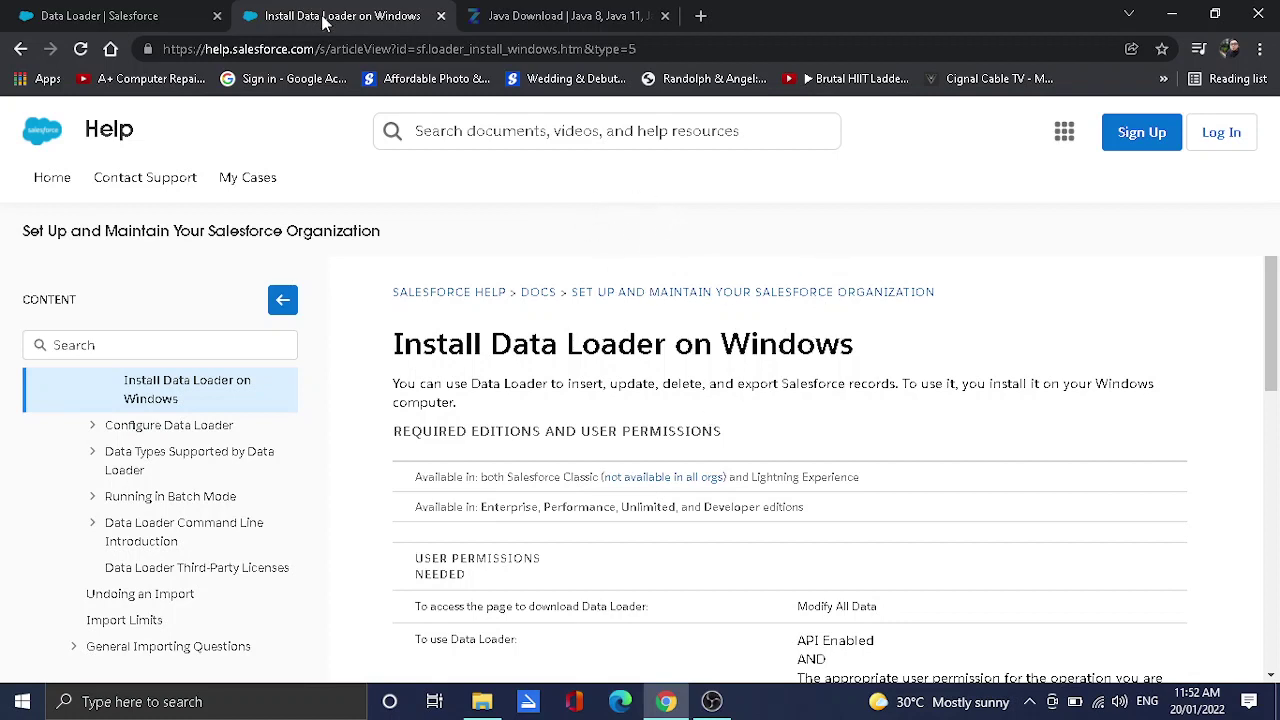
Step: Bring the 'Install Data Loader on Windows' help article to the front
{"action": "left_click", "coordinate": [568, 18]}
{"action": "left_click", "coordinate": [385, 18]}
{"action": "scroll", "coordinate": [526, 364], "scroll_direction": "down", "scroll_amount": 4}
{"action": "scroll", "coordinate": [526, 364], "scroll_direction": "up", "scroll_amount": 4}
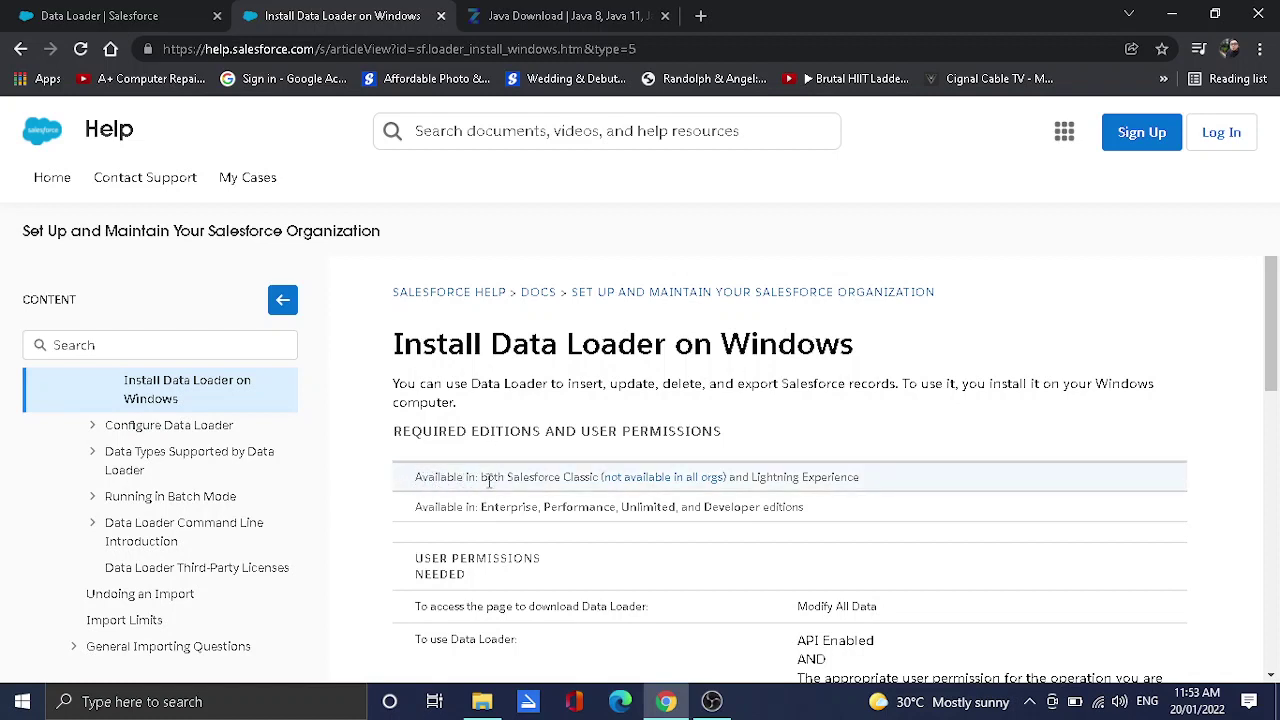
{"action": "scroll", "coordinate": [740, 531], "scroll_direction": "down", "scroll_amount": 2}
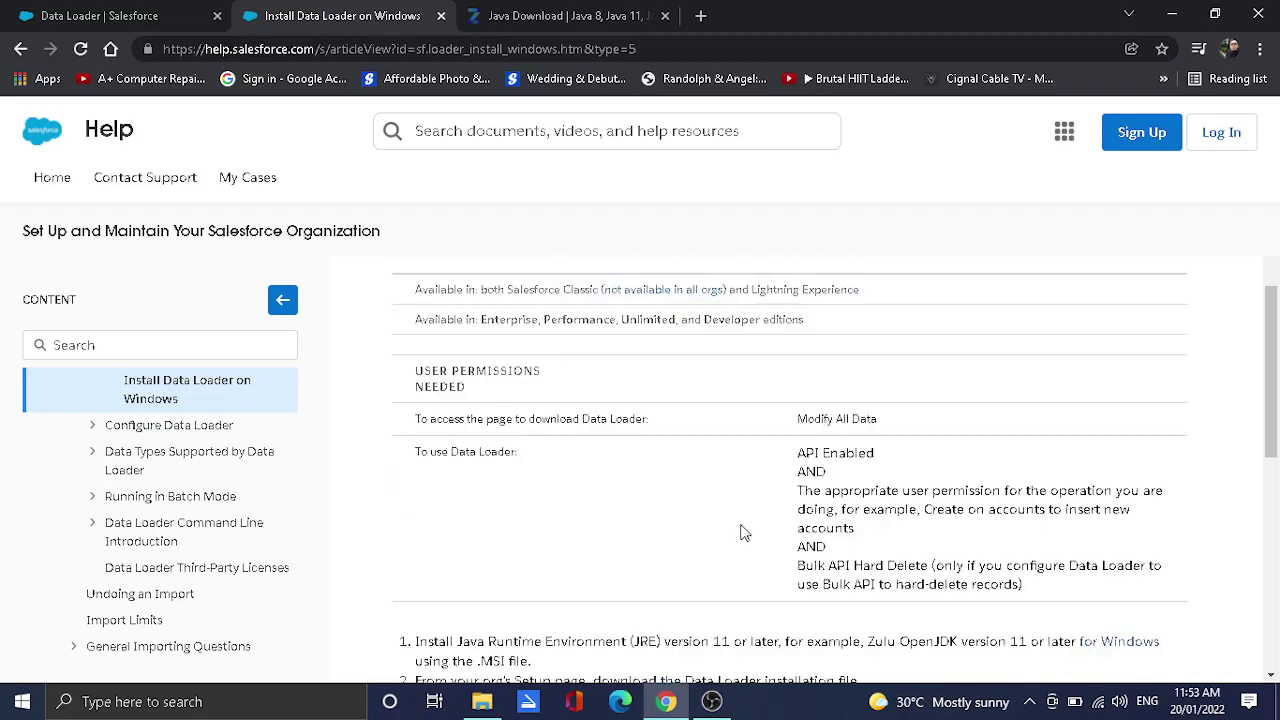
{"action": "scroll", "coordinate": [723, 497], "scroll_direction": "up", "scroll_amount": 1}
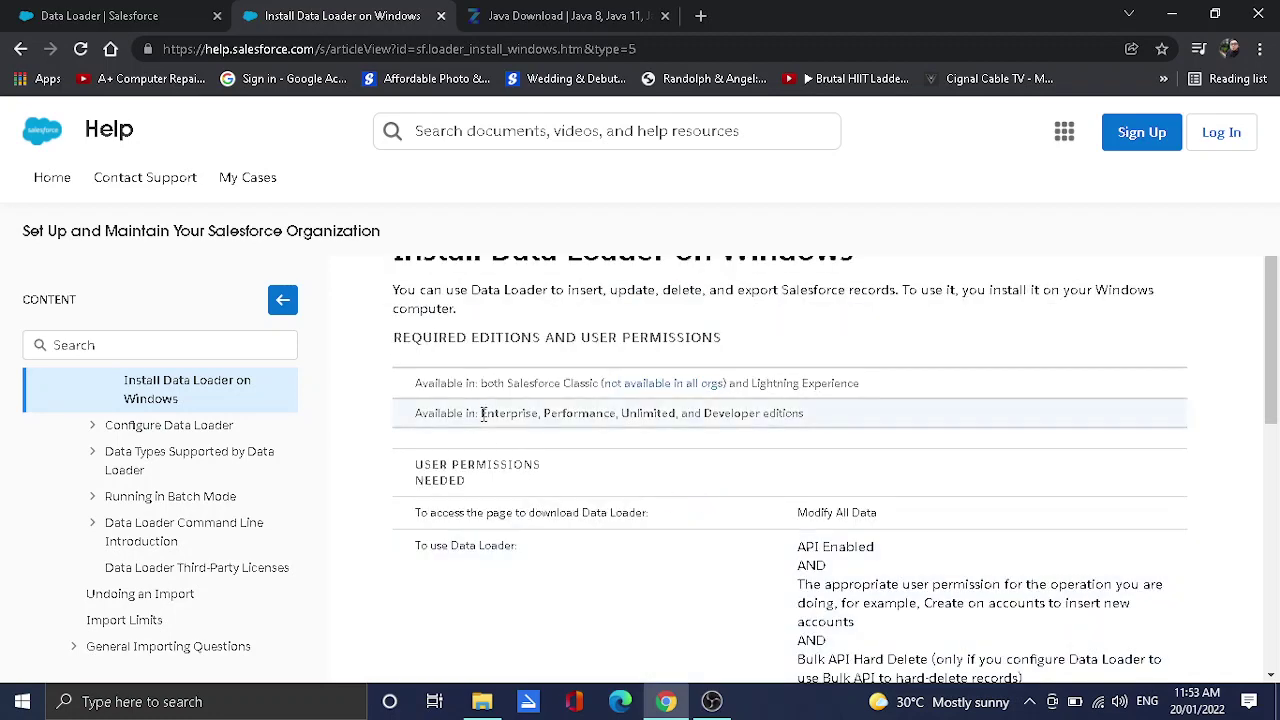
{"action": "scroll", "coordinate": [600, 498], "scroll_direction": "up", "scroll_amount": 1}
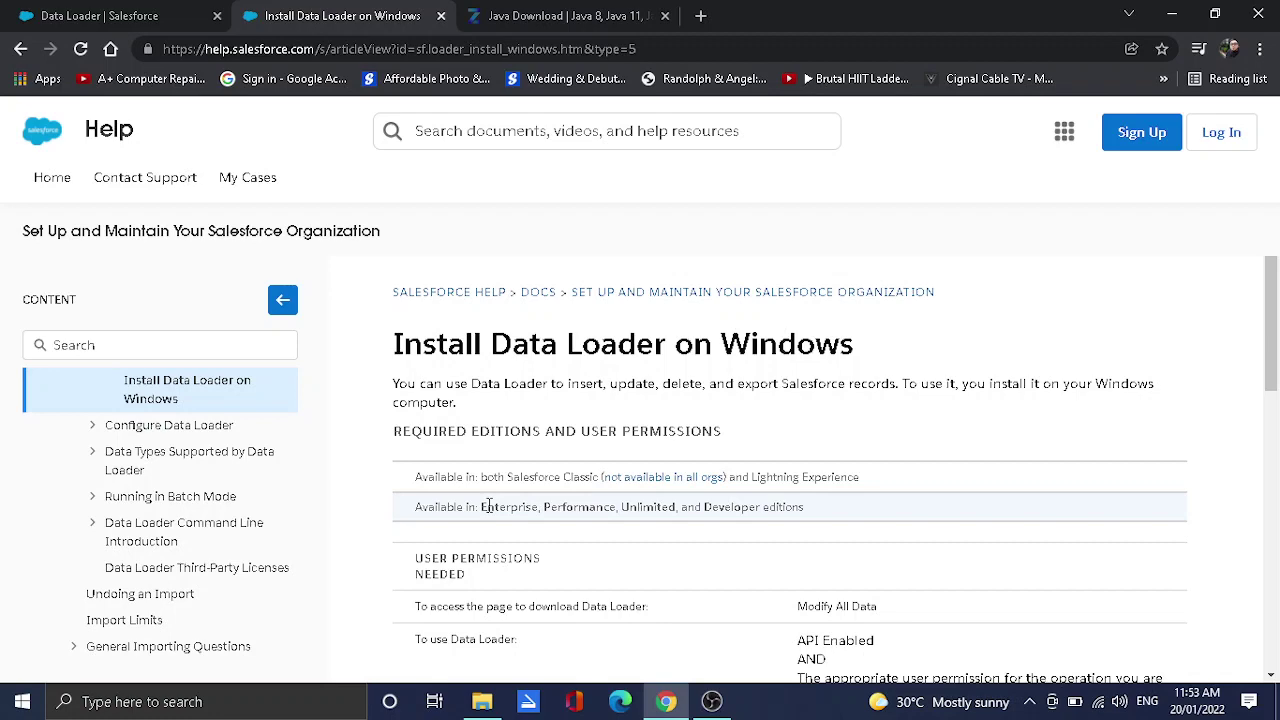
{"action": "scroll", "coordinate": [489, 506], "scroll_direction": "down", "scroll_amount": 1}
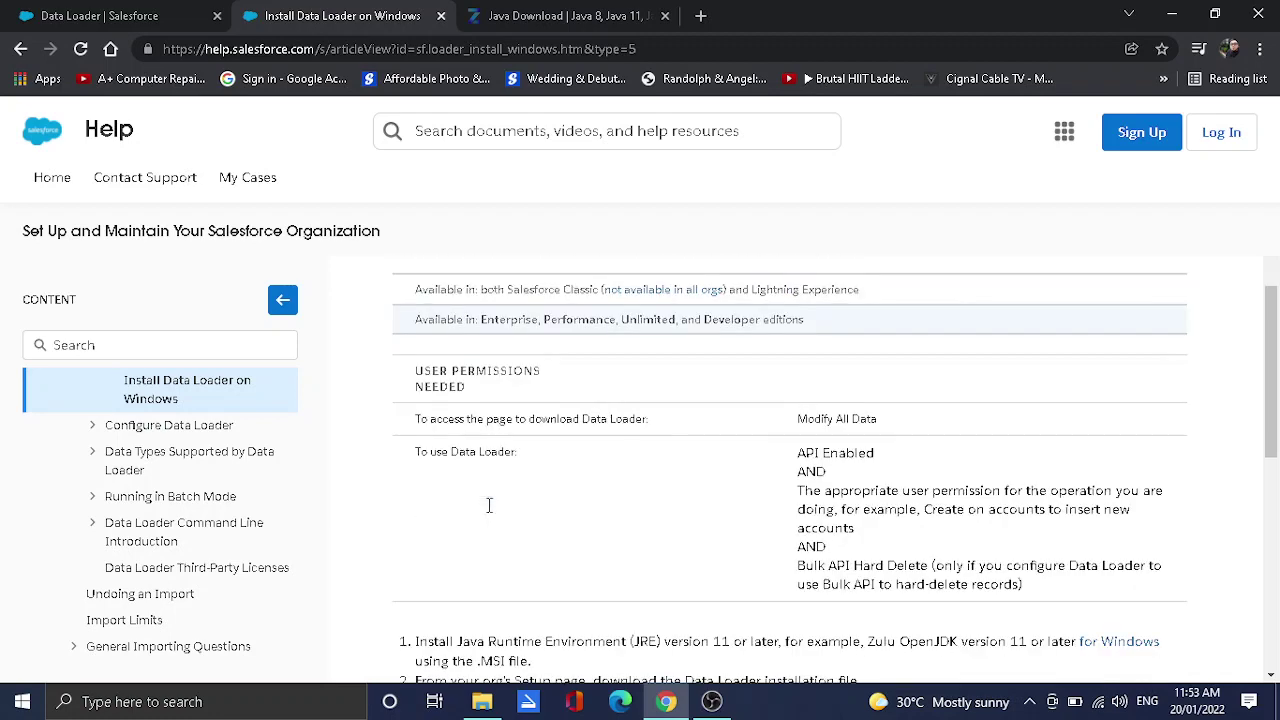
{"action": "scroll", "coordinate": [489, 514], "scroll_direction": "up", "scroll_amount": 1}
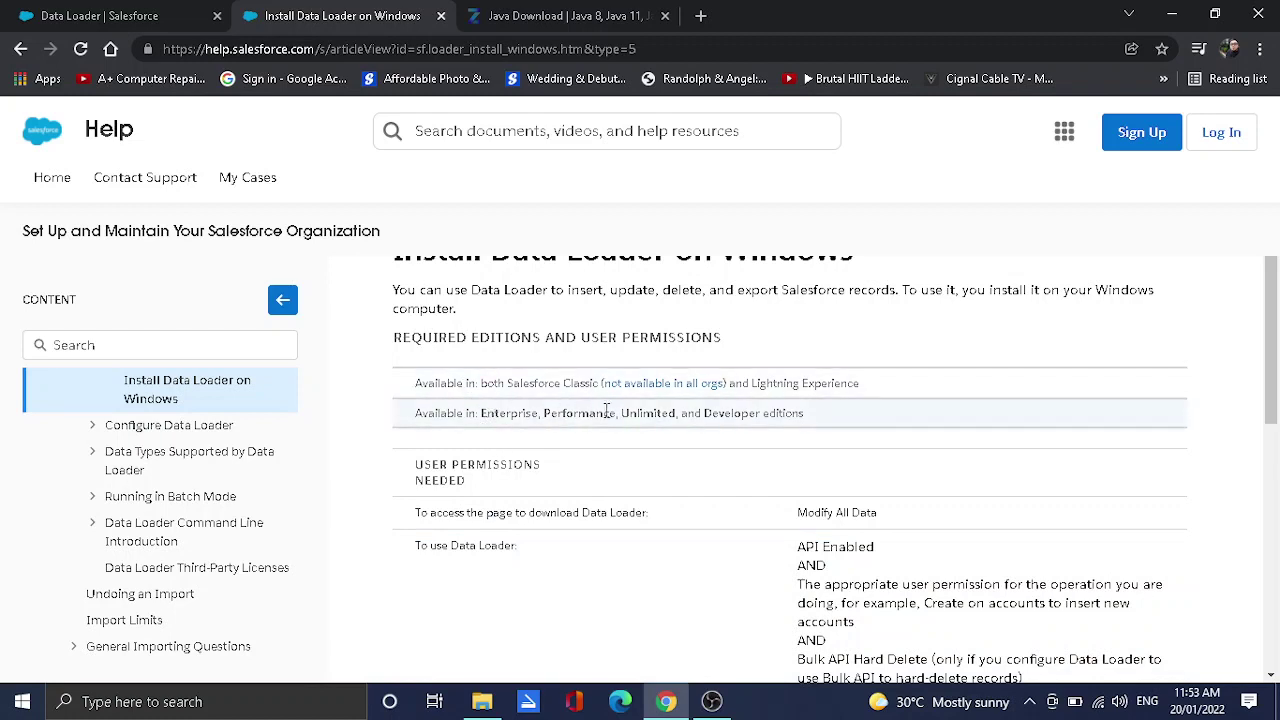
{"action": "scroll", "coordinate": [742, 414], "scroll_direction": "up", "scroll_amount": 1}
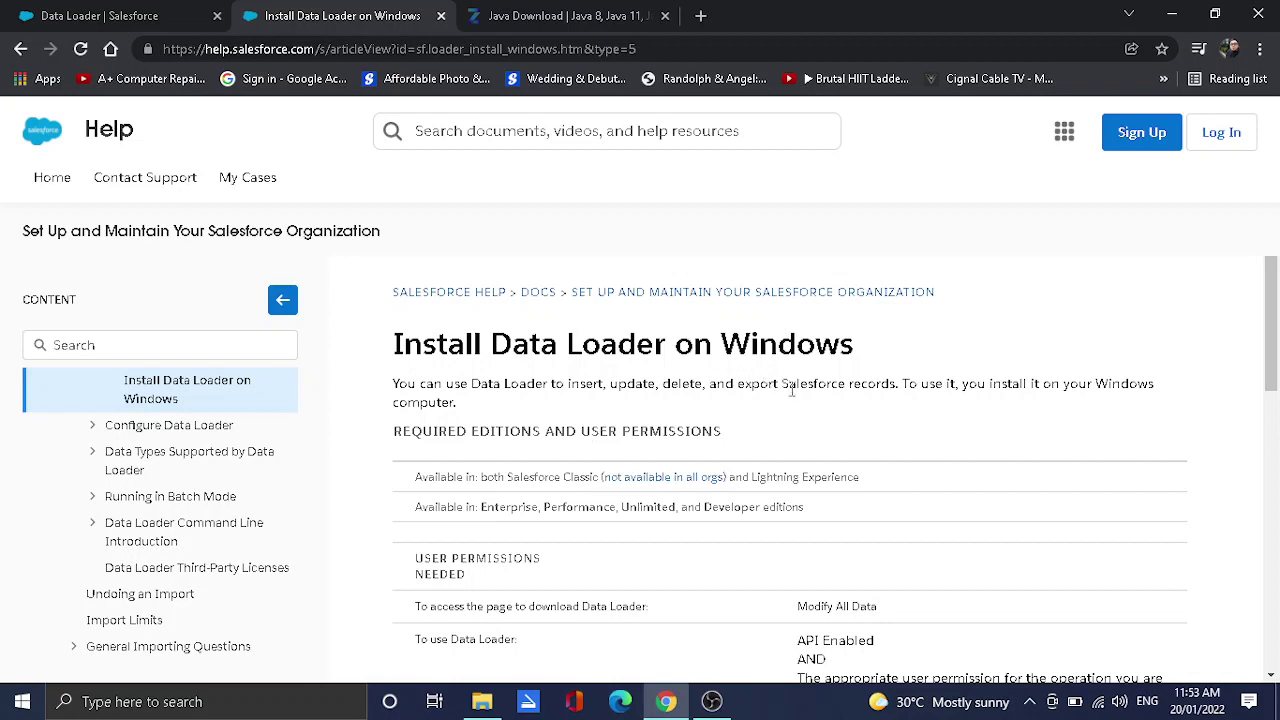
{"action": "scroll", "coordinate": [792, 389], "scroll_direction": "down", "scroll_amount": 1}
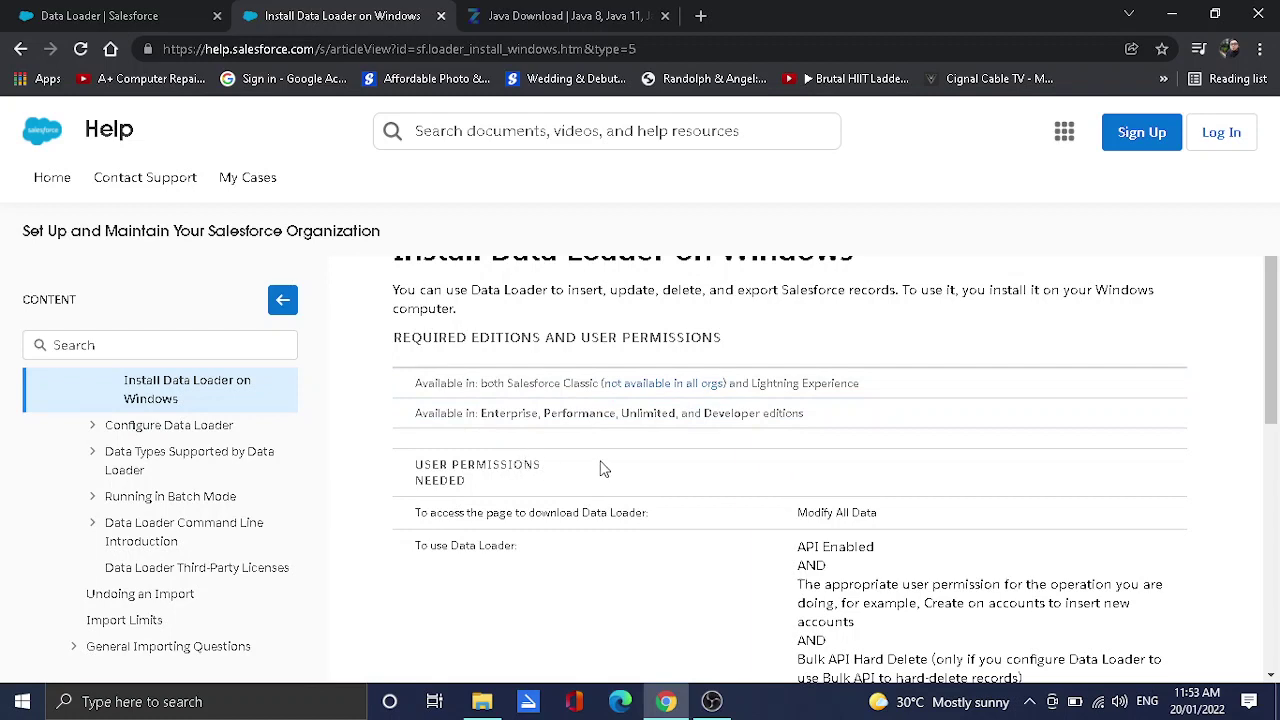
{"action": "scroll", "coordinate": [601, 468], "scroll_direction": "down", "scroll_amount": 1}
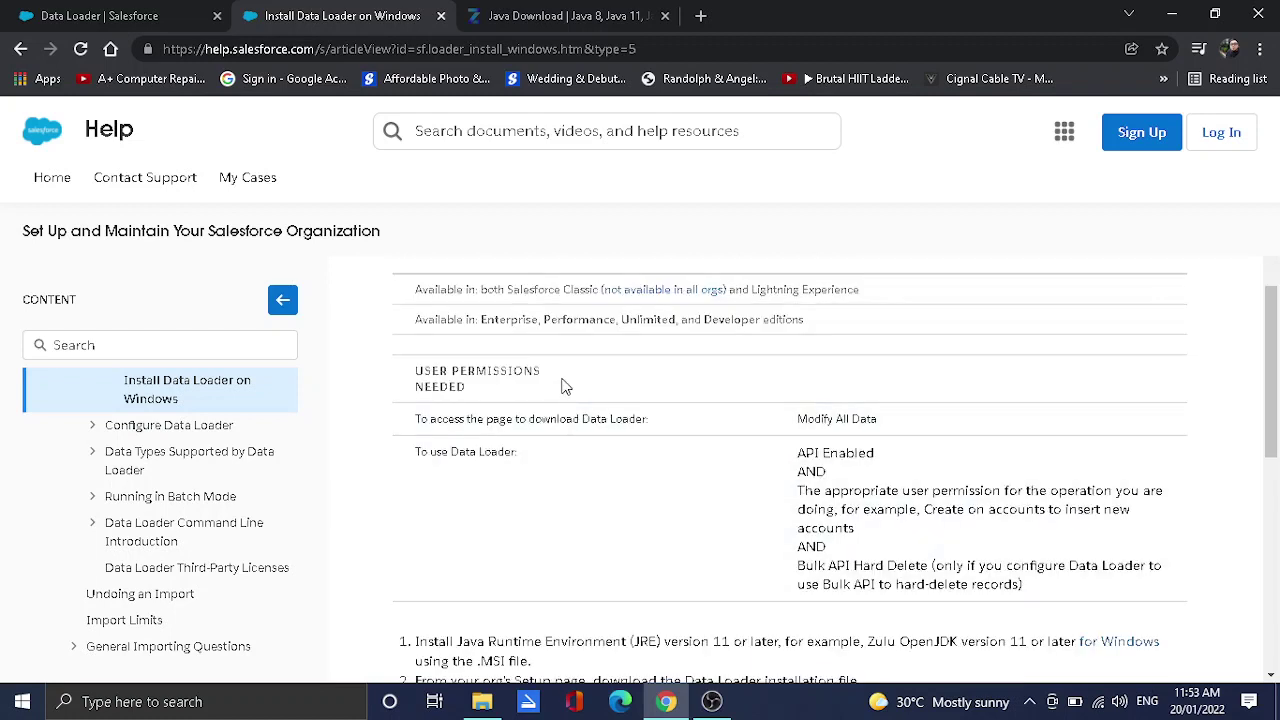
{"action": "scroll", "coordinate": [563, 400], "scroll_direction": "up", "scroll_amount": 1}
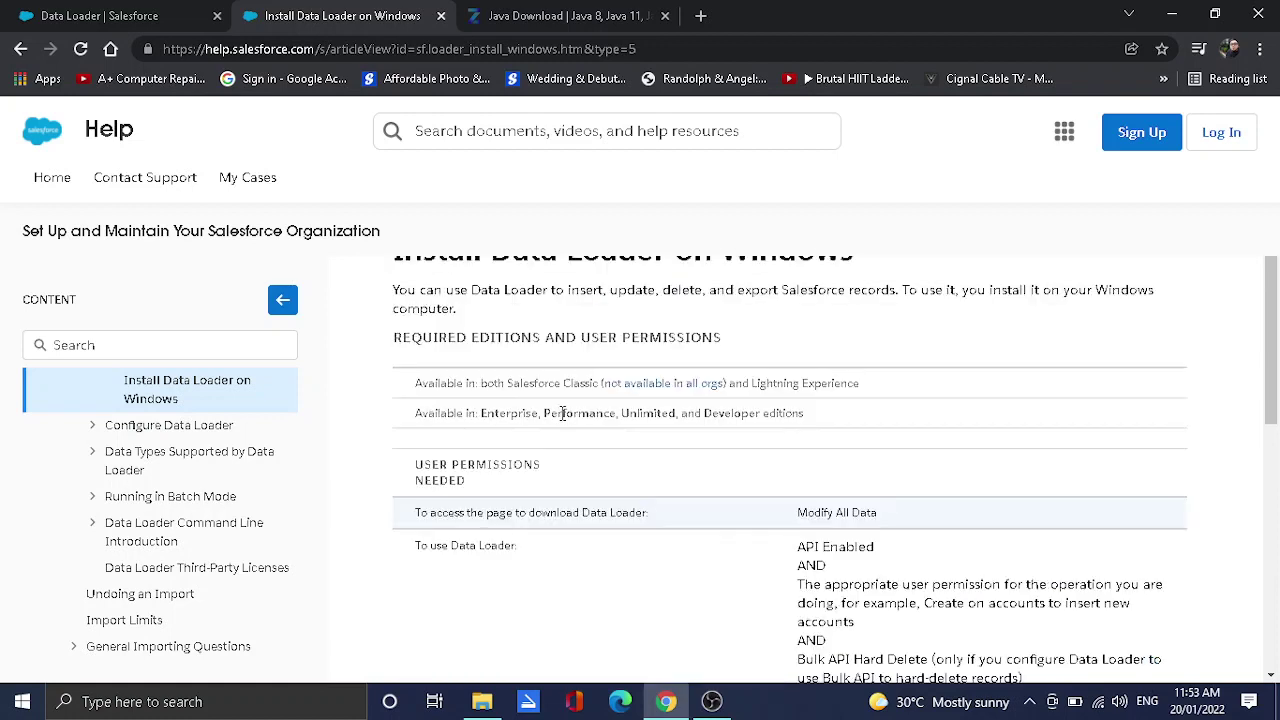
{"action": "scroll", "coordinate": [562, 418], "scroll_direction": "down", "scroll_amount": 1}
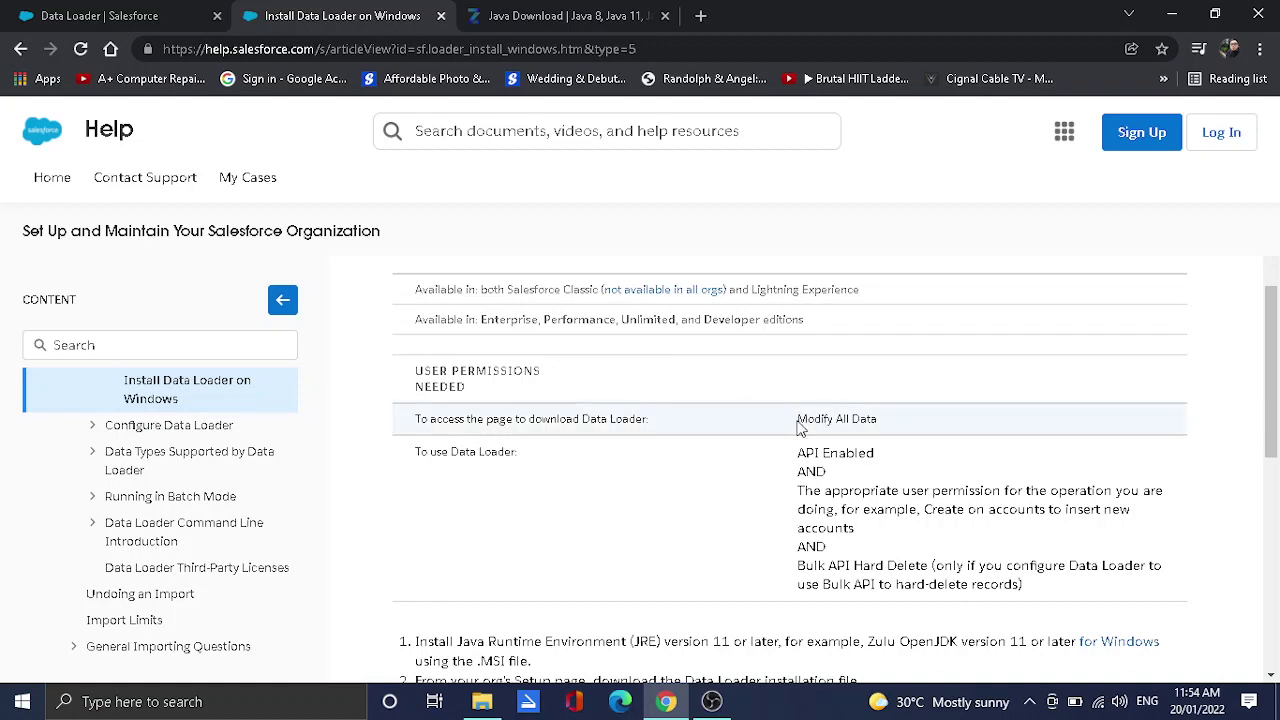
Step: Highlight the Modify All Data permission and scroll to the article's installation steps
{"action": "left_click_drag", "start_coordinate": [798, 420], "coordinate": [877, 421]}
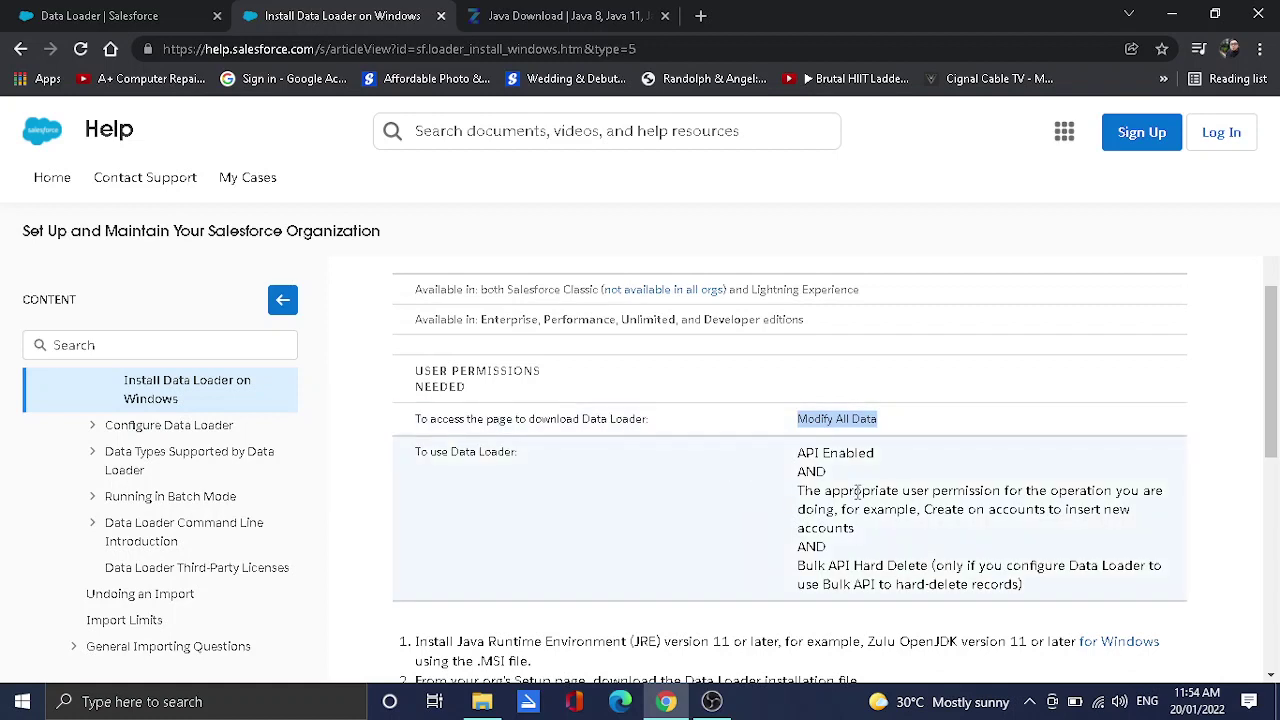
{"action": "scroll", "coordinate": [858, 491], "scroll_direction": "down", "scroll_amount": 1}
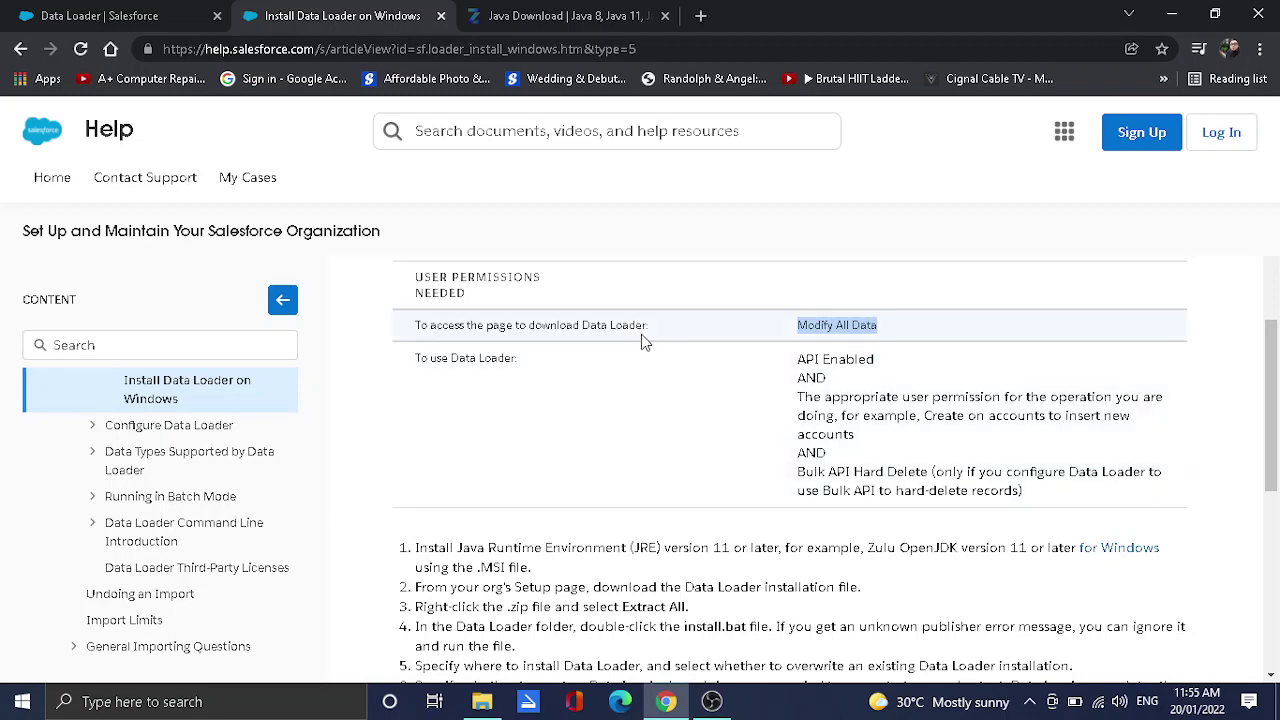
{"action": "scroll", "coordinate": [641, 334], "scroll_direction": "down", "scroll_amount": 1}
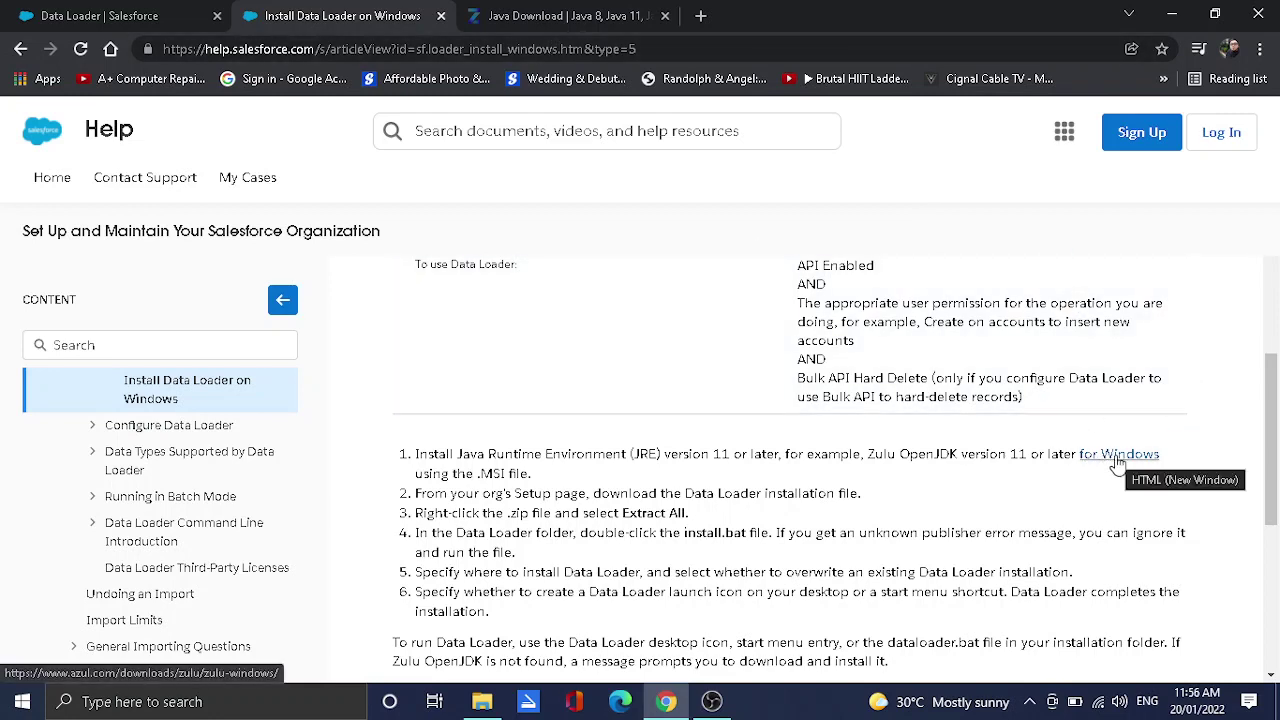
Step: Scroll Azul's Windows downloads to the Java 11 (LTS) x86 64-bit JRE row
{"action": "left_click", "coordinate": [578, 12]}
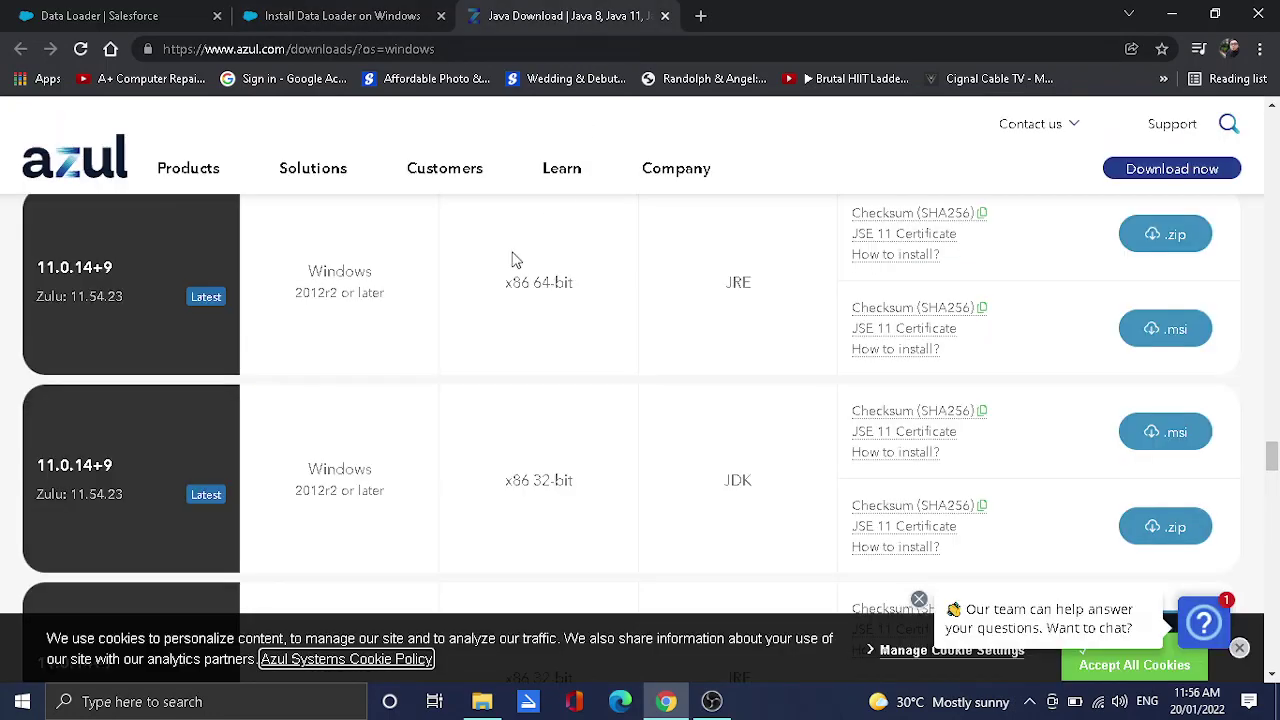
{"action": "scroll", "coordinate": [512, 258], "scroll_direction": "up", "scroll_amount": 10}
{"action": "scroll", "coordinate": [512, 258], "scroll_direction": "up", "scroll_amount": 15}
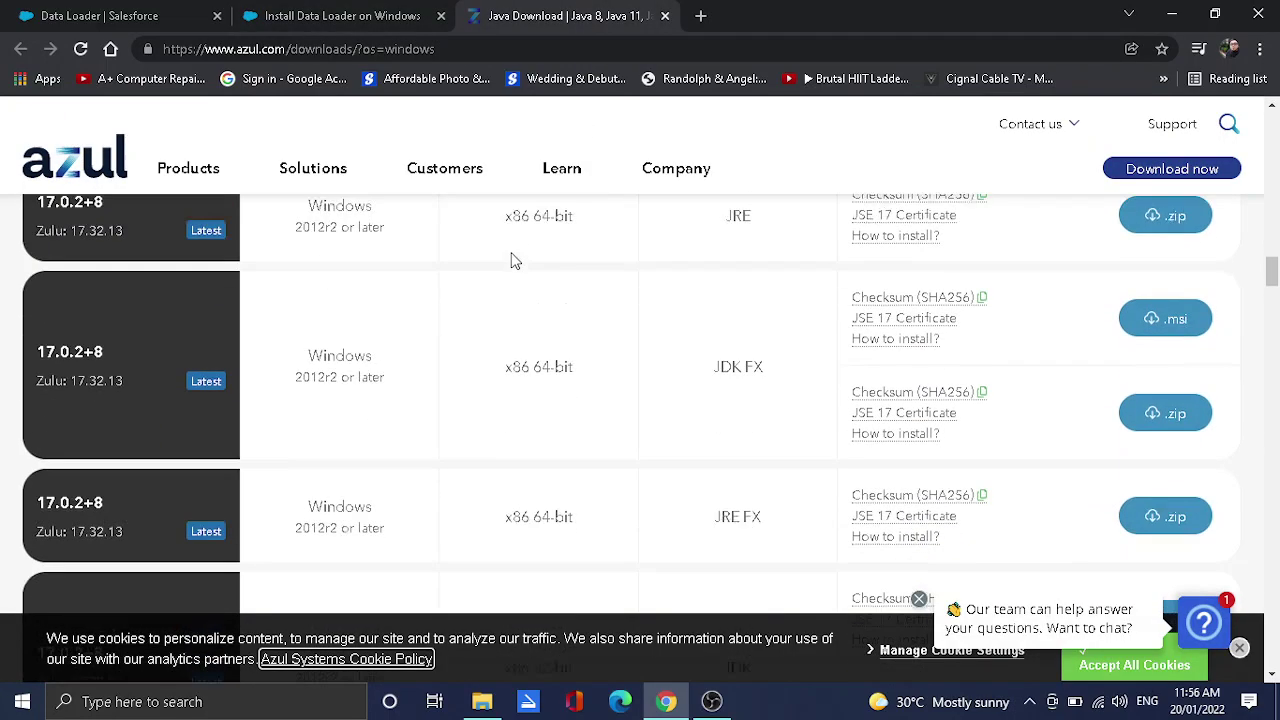
{"action": "scroll", "coordinate": [514, 258], "scroll_direction": "up", "scroll_amount": 8}
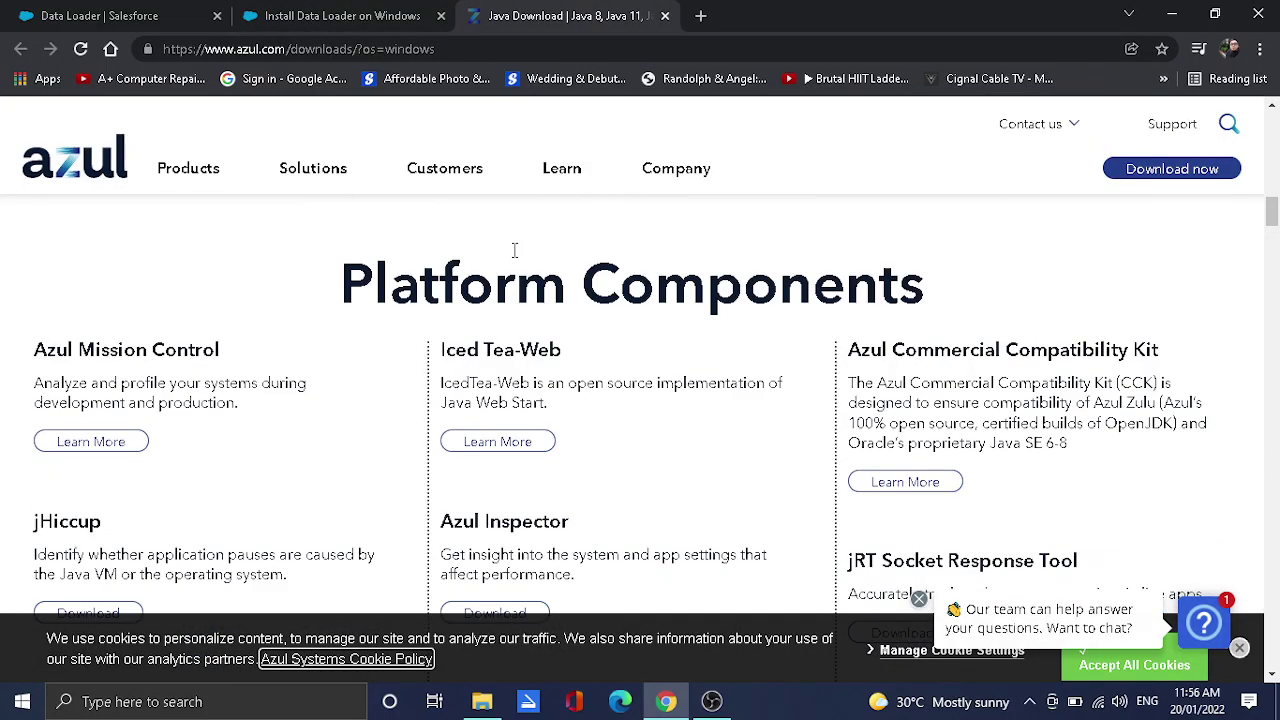
{"action": "scroll", "coordinate": [516, 254], "scroll_direction": "down", "scroll_amount": 8}
{"action": "scroll", "coordinate": [516, 252], "scroll_direction": "down", "scroll_amount": 15}
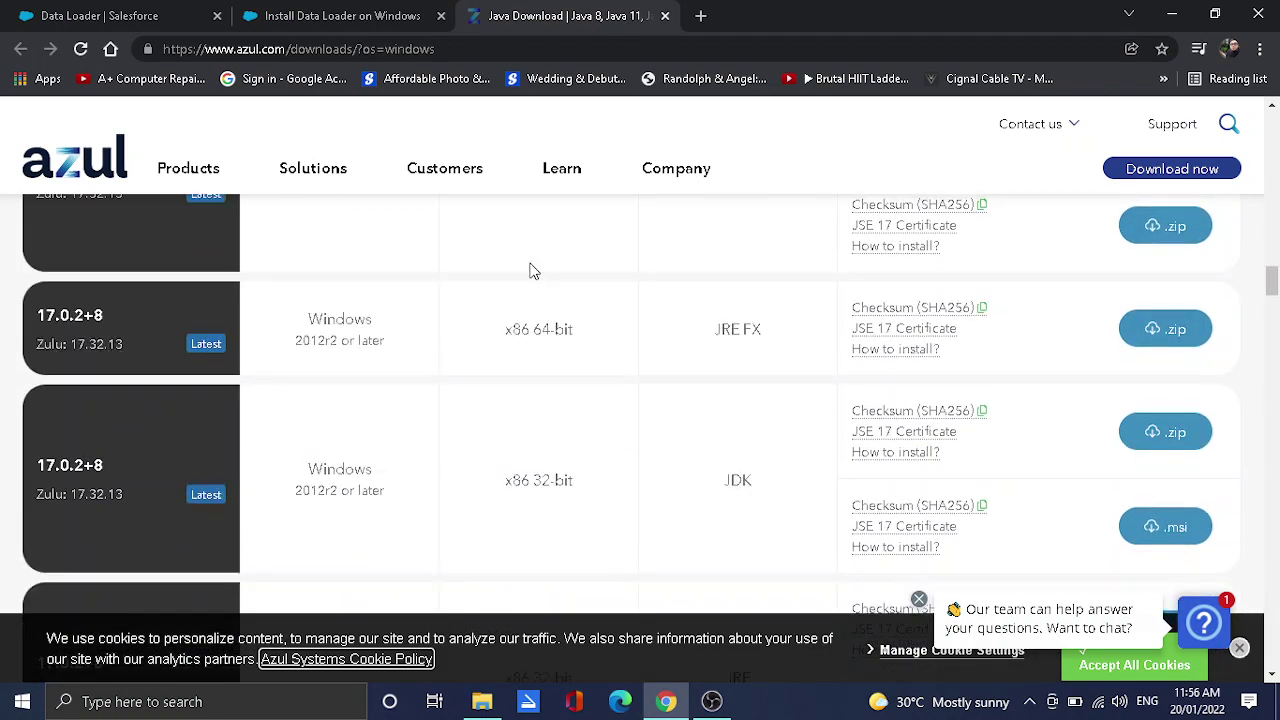
{"action": "scroll", "coordinate": [323, 240], "scroll_direction": "down", "scroll_amount": 12}
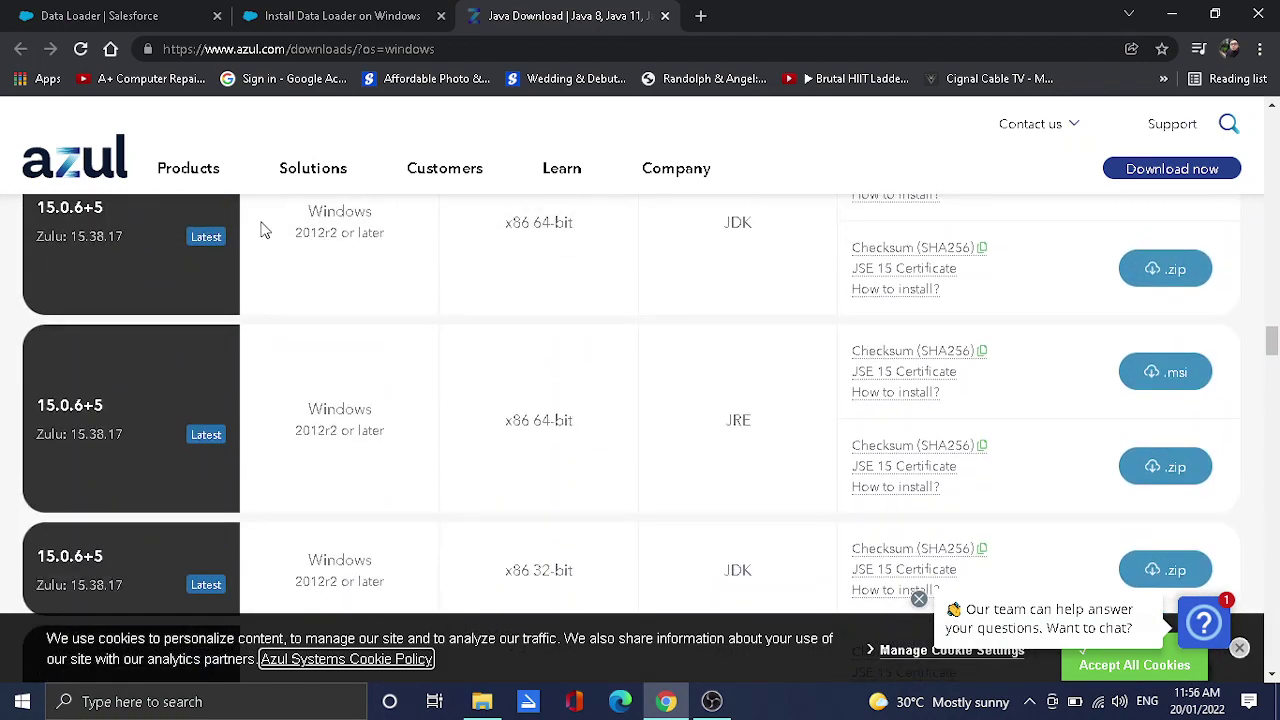
{"action": "scroll", "coordinate": [395, 345], "scroll_direction": "down", "scroll_amount": 12}
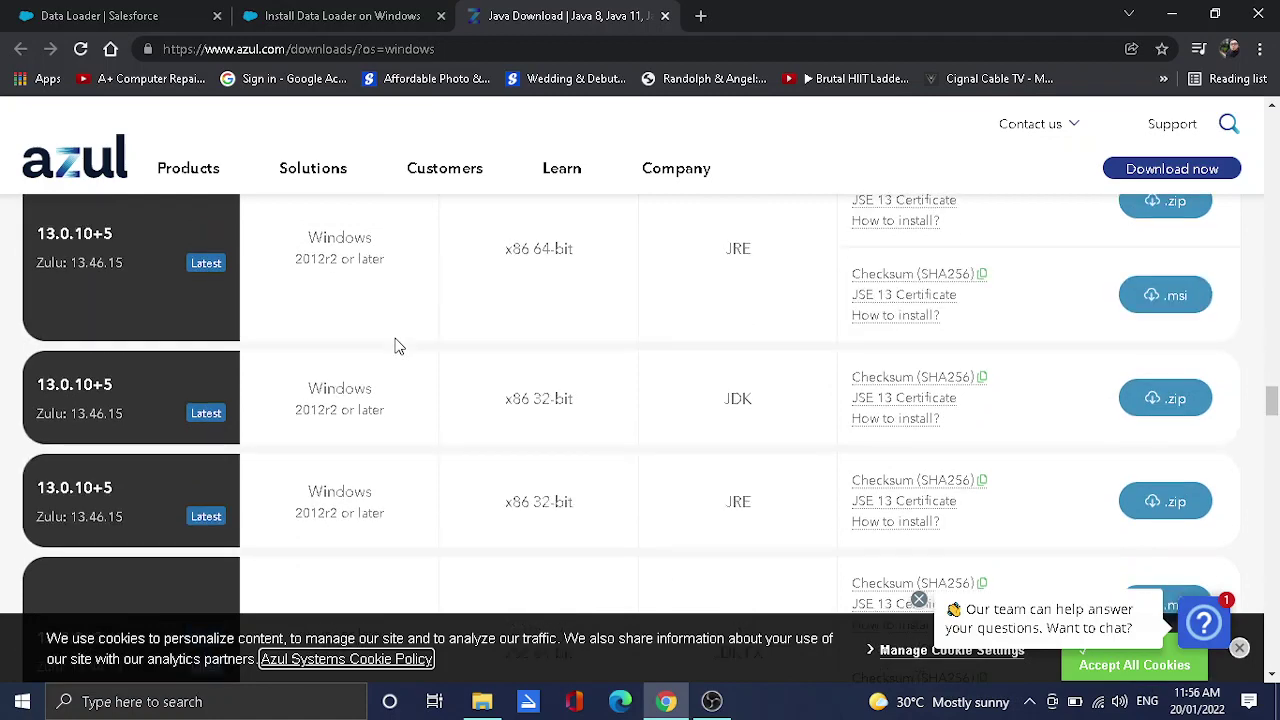
{"action": "scroll", "coordinate": [533, 399], "scroll_direction": "down", "scroll_amount": 8}
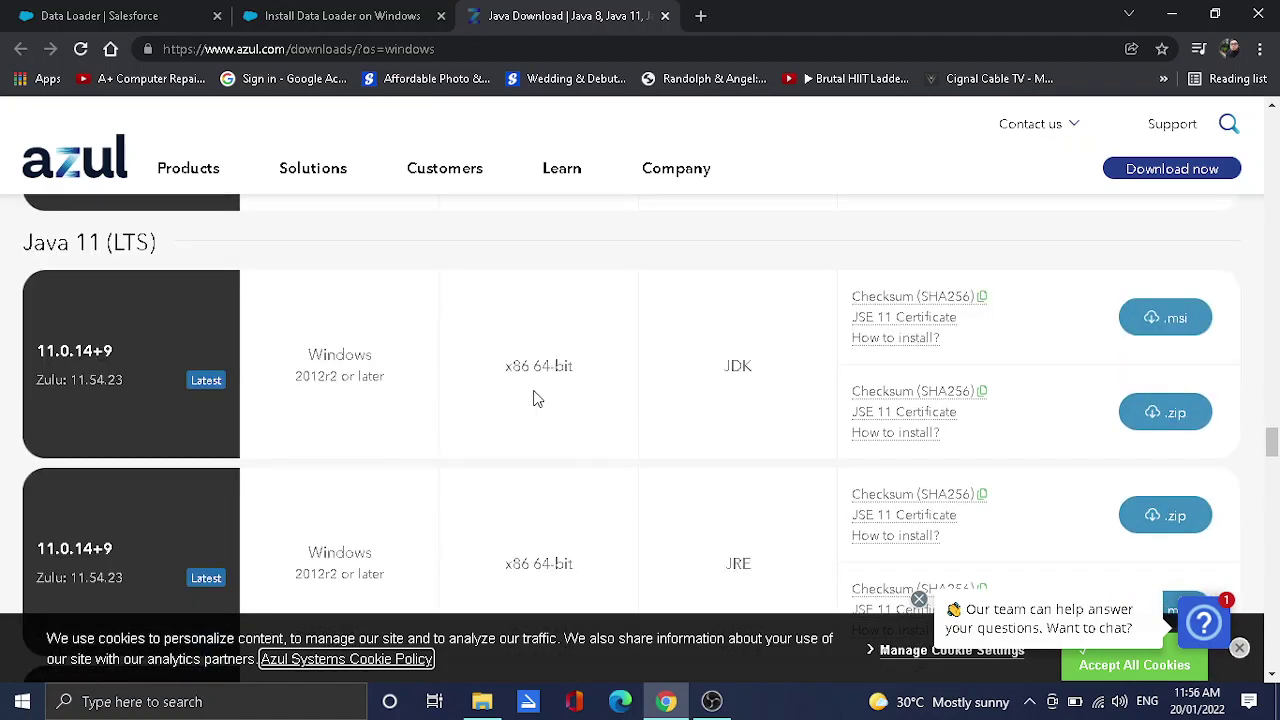
{"action": "scroll", "coordinate": [533, 399], "scroll_direction": "down", "scroll_amount": 3}
{"action": "scroll", "coordinate": [533, 399], "scroll_direction": "up", "scroll_amount": 10}
{"action": "scroll", "coordinate": [790, 440], "scroll_direction": "down", "scroll_amount": 1}
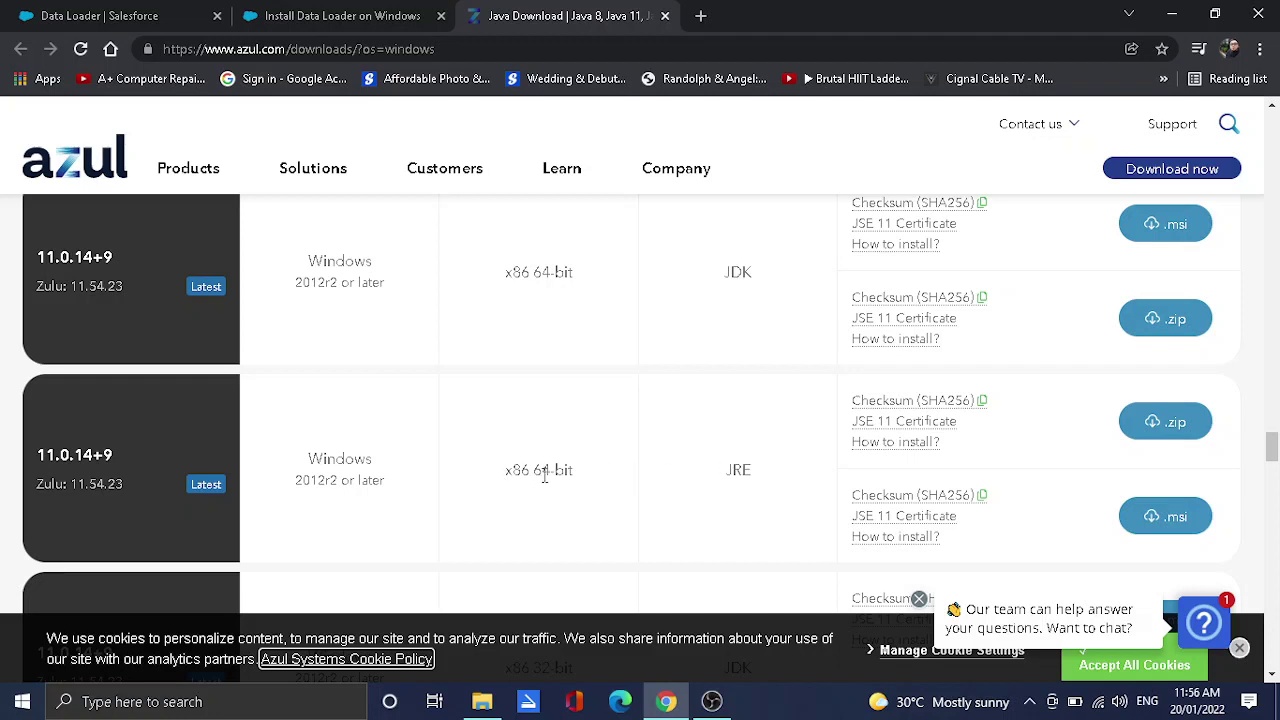
{"action": "scroll", "coordinate": [580, 482], "scroll_direction": "down", "scroll_amount": 1}
{"action": "scroll", "coordinate": [578, 481], "scroll_direction": "down", "scroll_amount": 3}
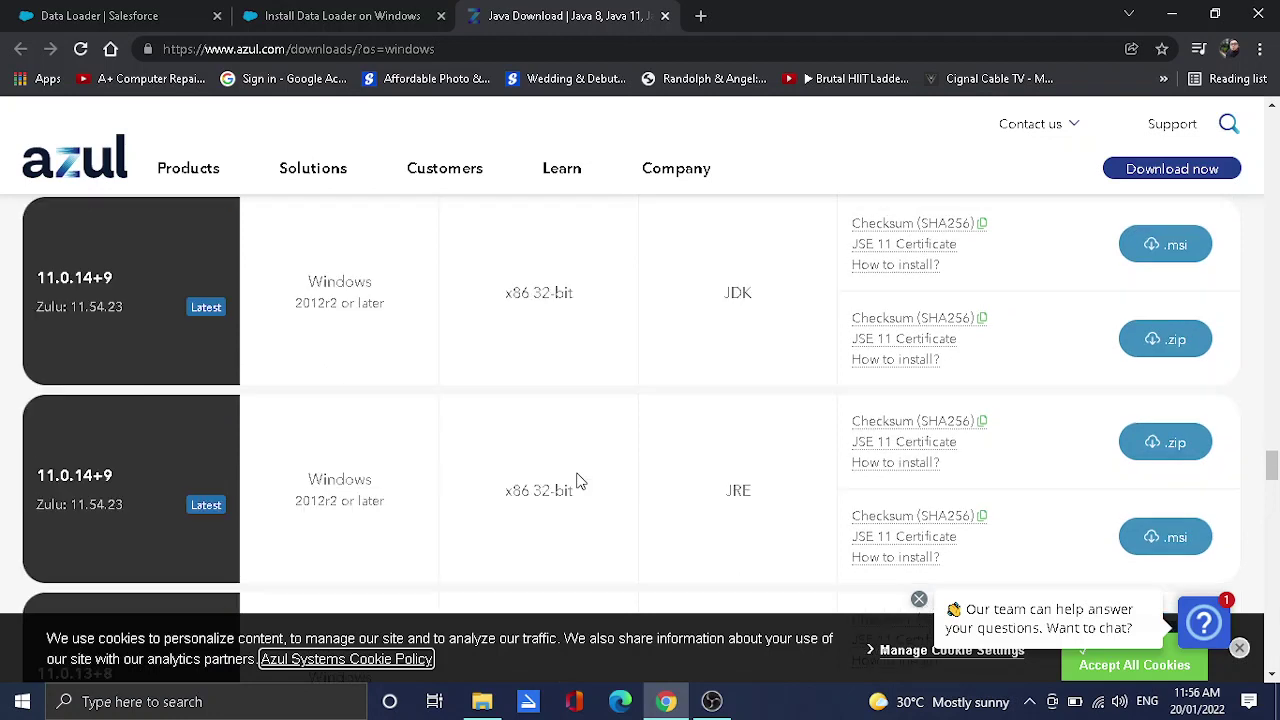
{"action": "scroll", "coordinate": [630, 411], "scroll_direction": "up", "scroll_amount": 3}
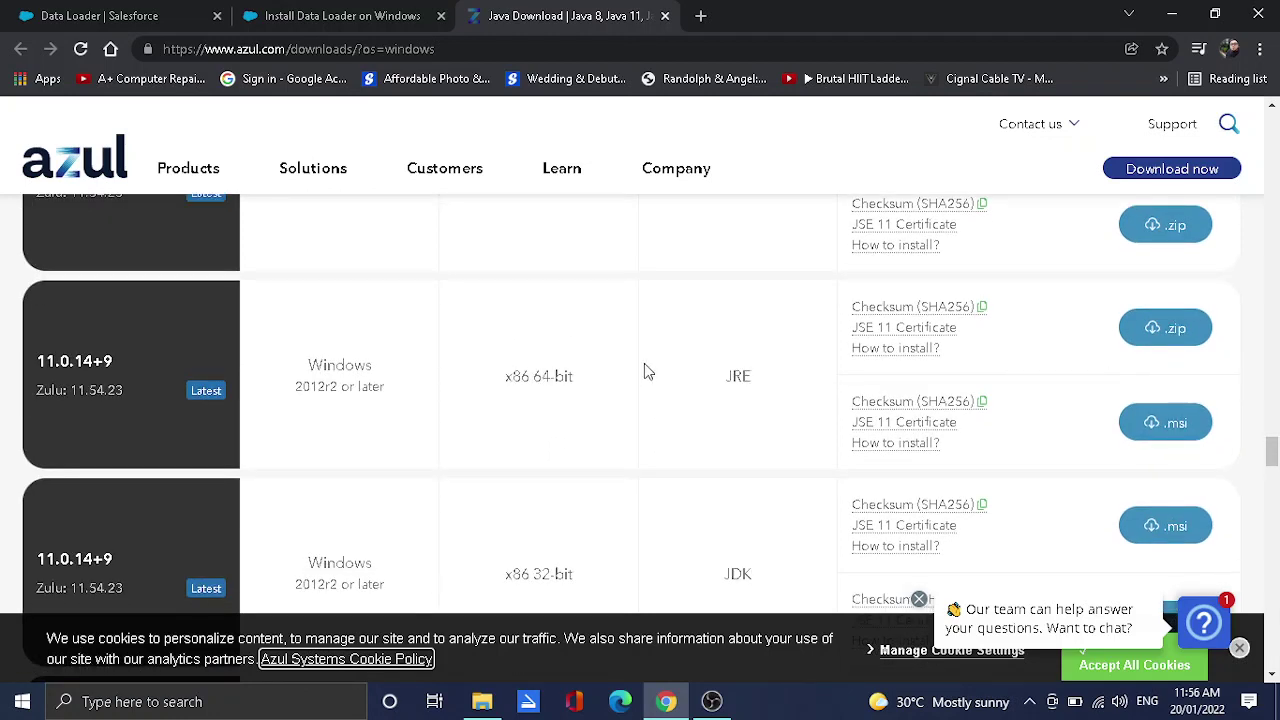
Step: Note that step 1 needs the .MSI, then download the Java 11 64-bit JRE .msi
{"action": "left_click", "coordinate": [313, 14]}
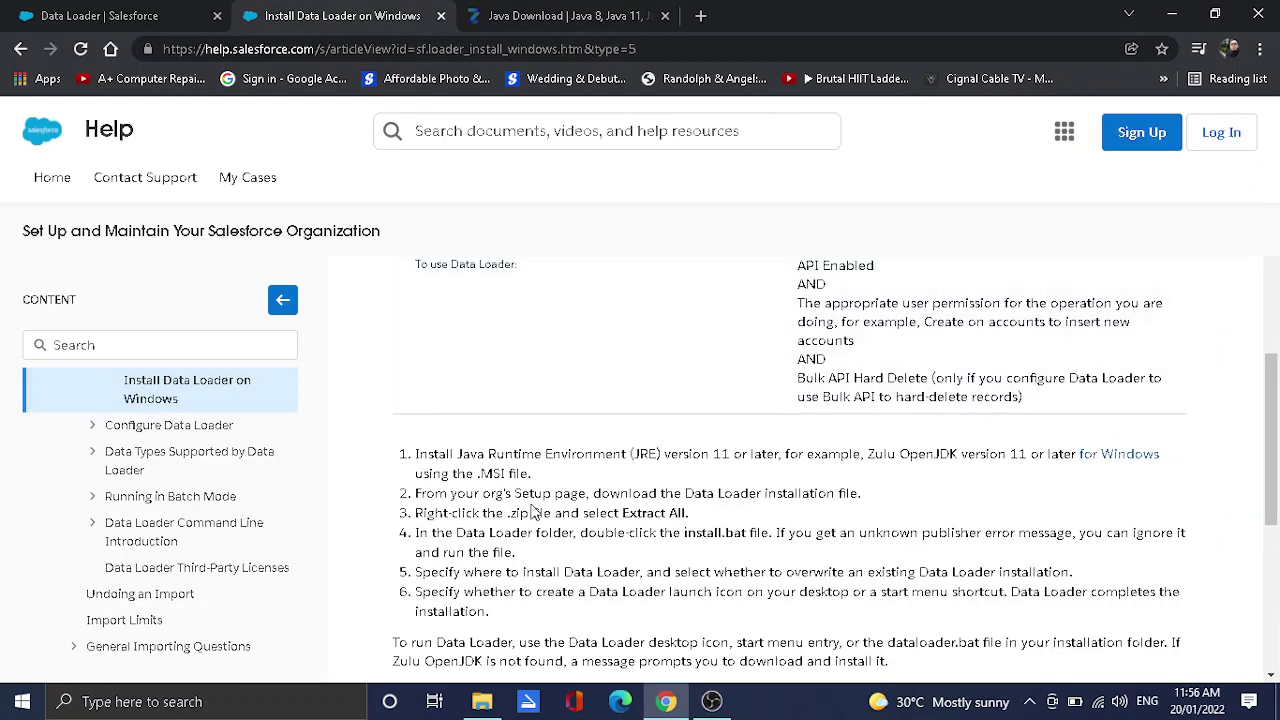
{"action": "left_click_drag", "start_coordinate": [478, 473], "coordinate": [526, 473]}
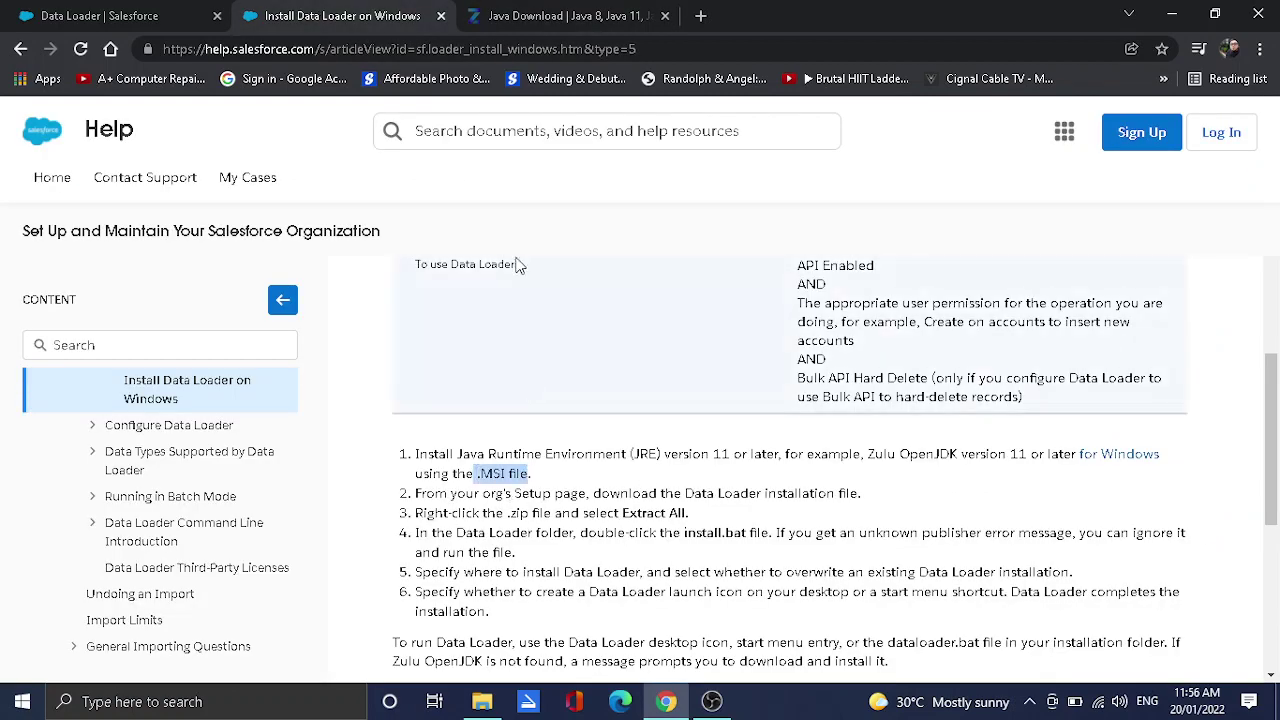
{"action": "left_click", "coordinate": [548, 16]}
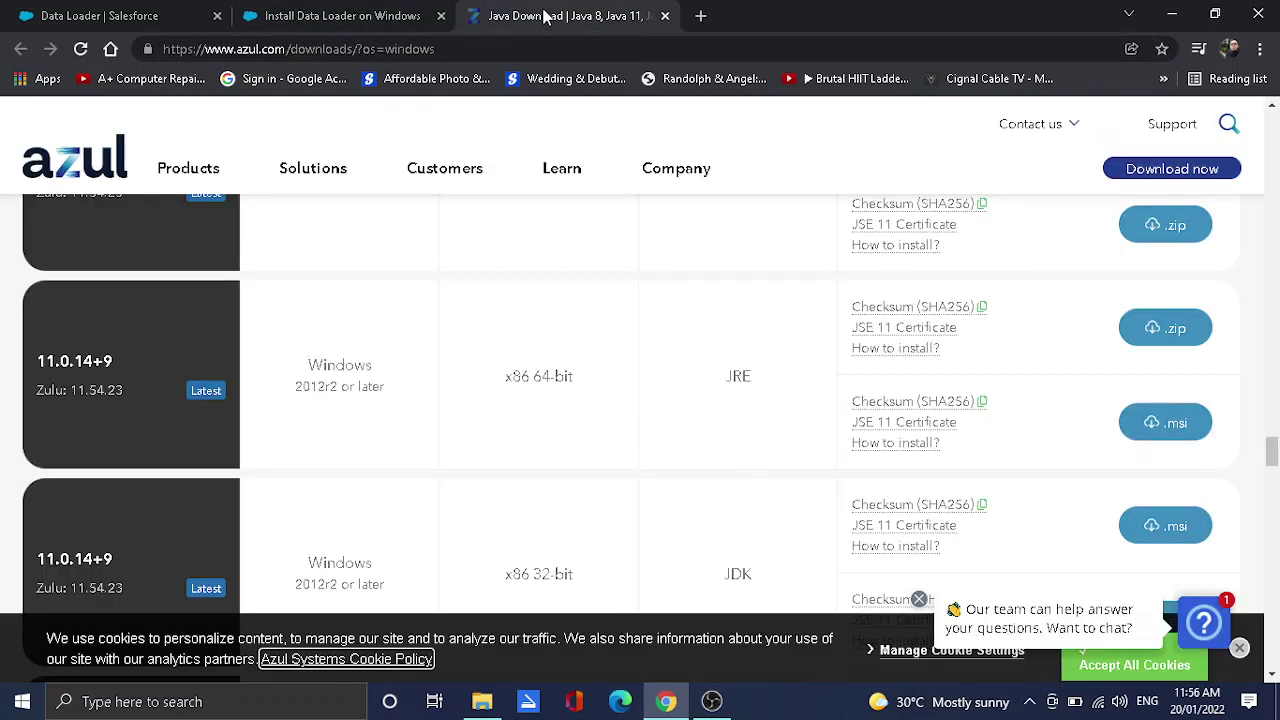
{"action": "left_click", "coordinate": [1177, 427]}
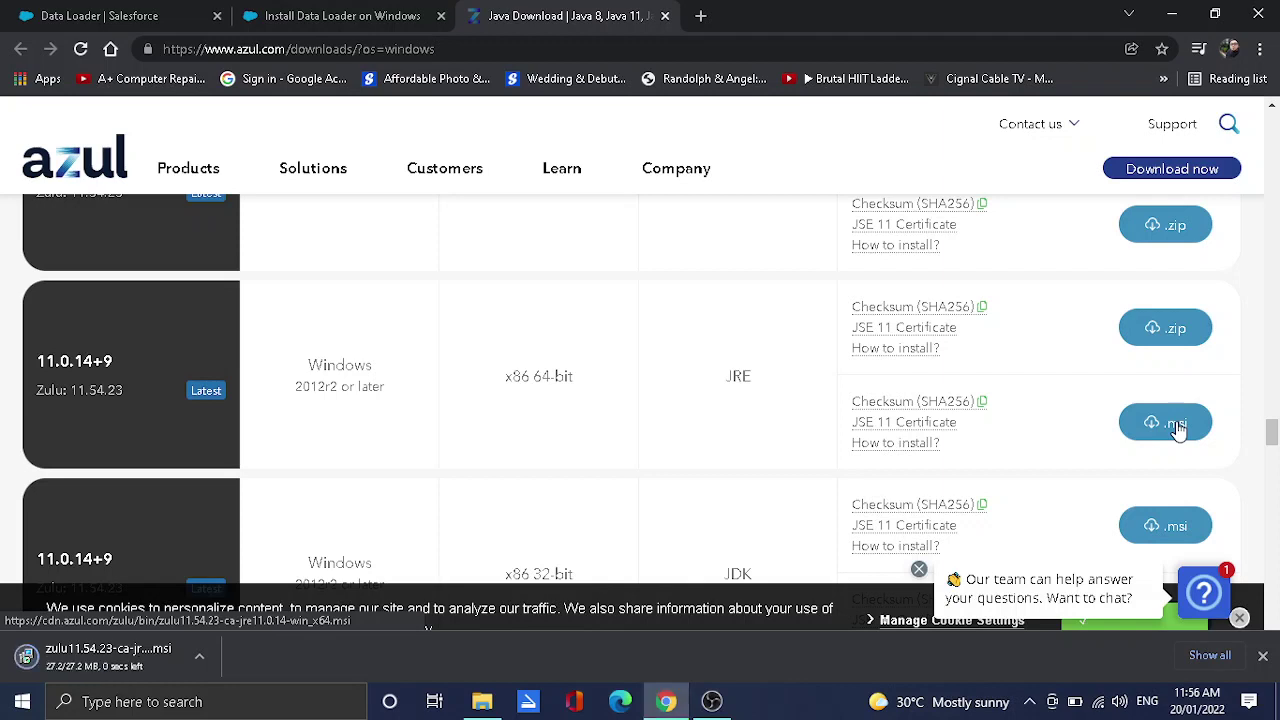
Step: Show the zulu11.54.23 .msi in its folder and wait until the 27.2 MB download completes
{"action": "left_click", "coordinate": [199, 660]}
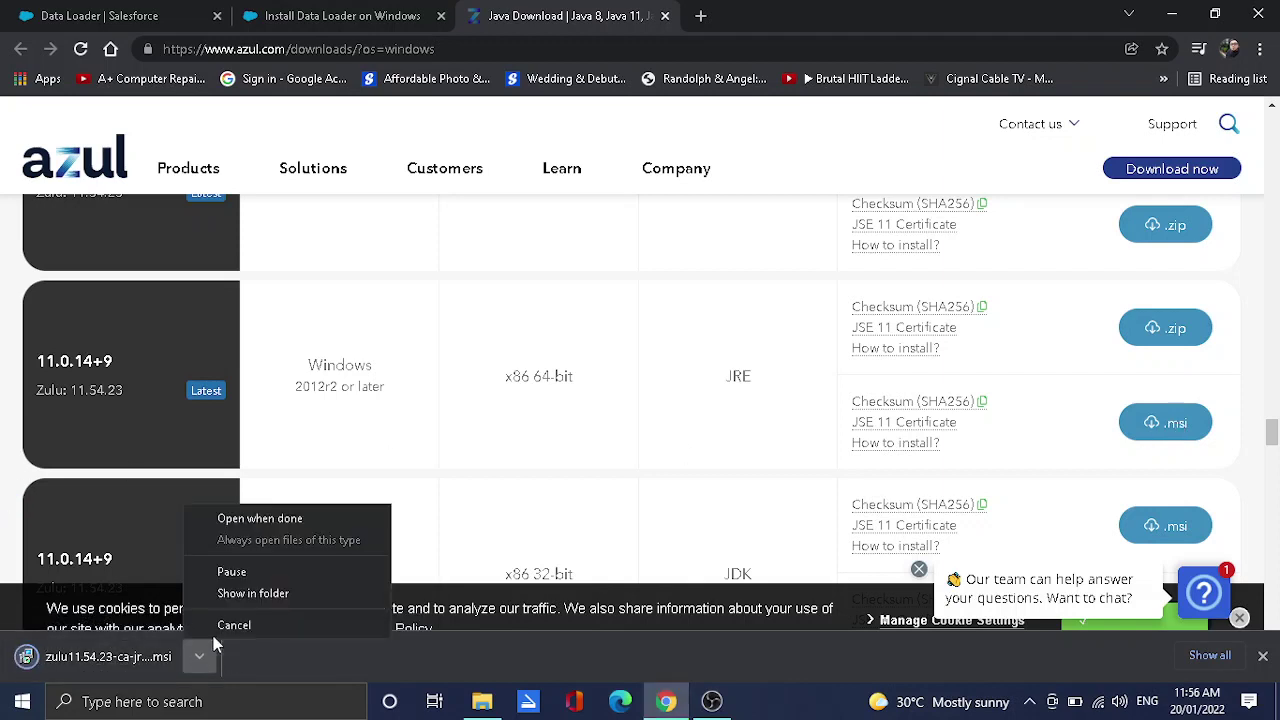
{"action": "left_click", "coordinate": [255, 594]}
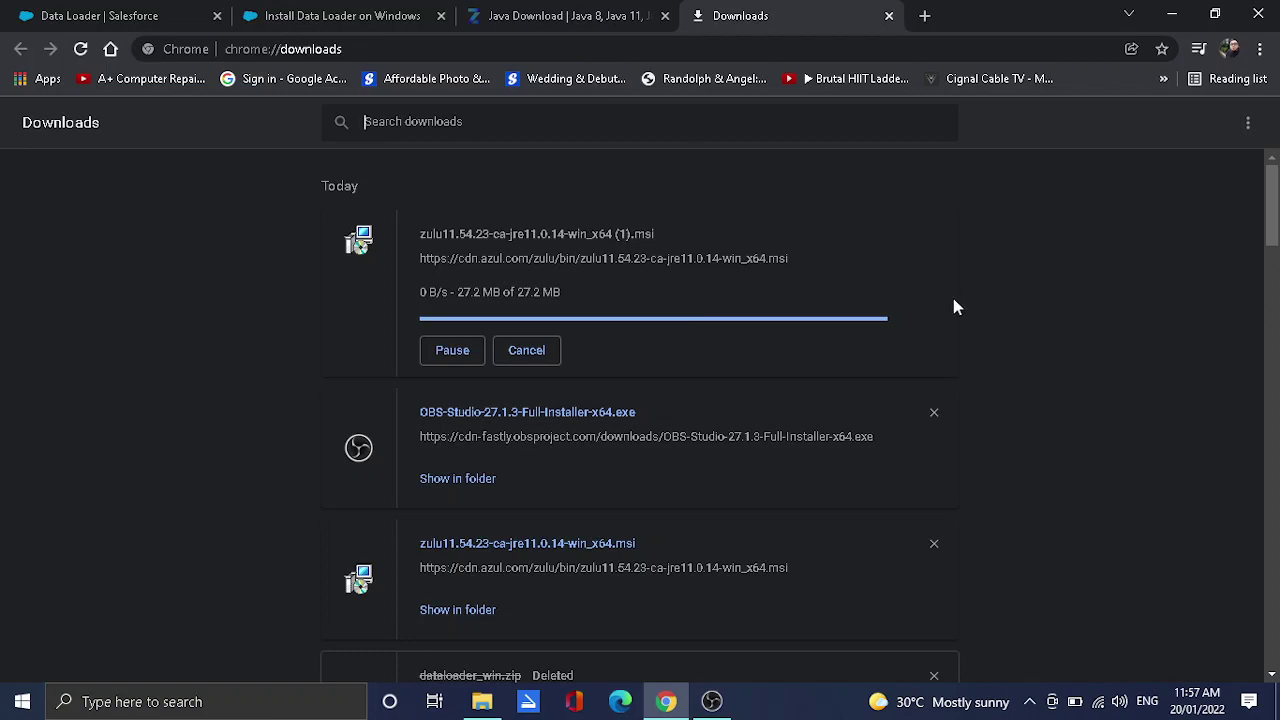
{"action": "left_click", "coordinate": [586, 10]}
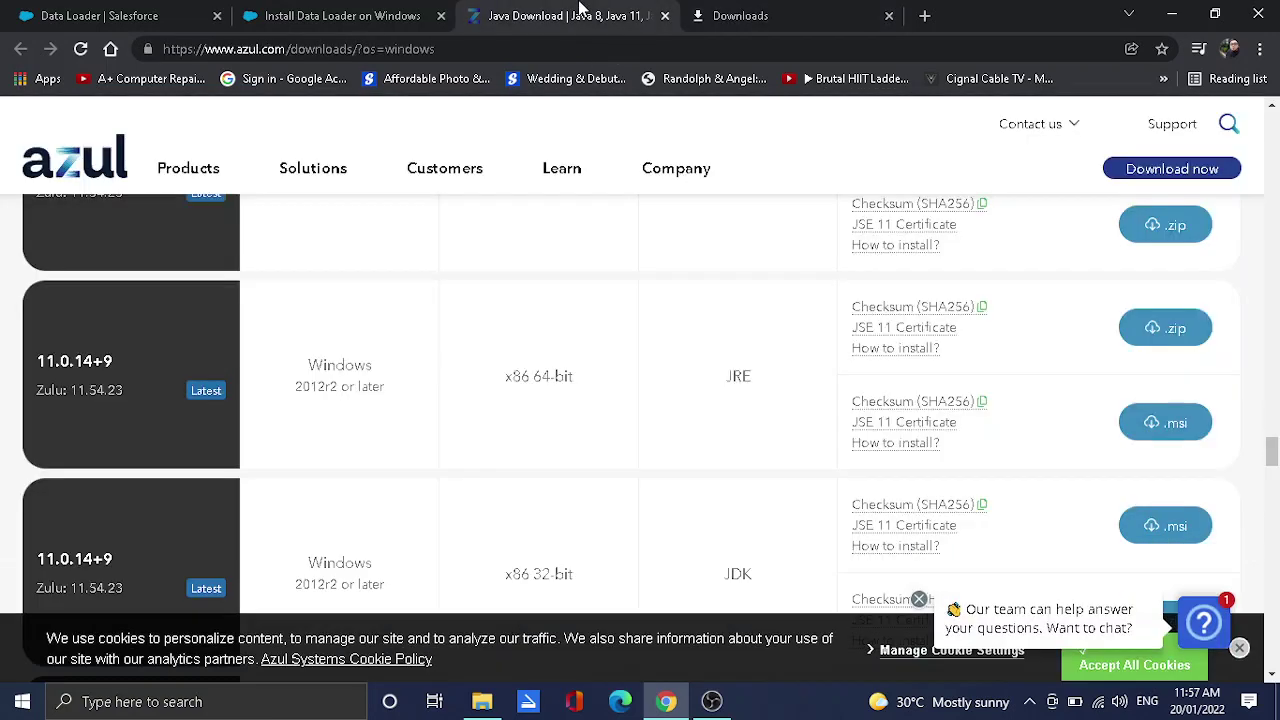
{"action": "left_click", "coordinate": [757, 12]}
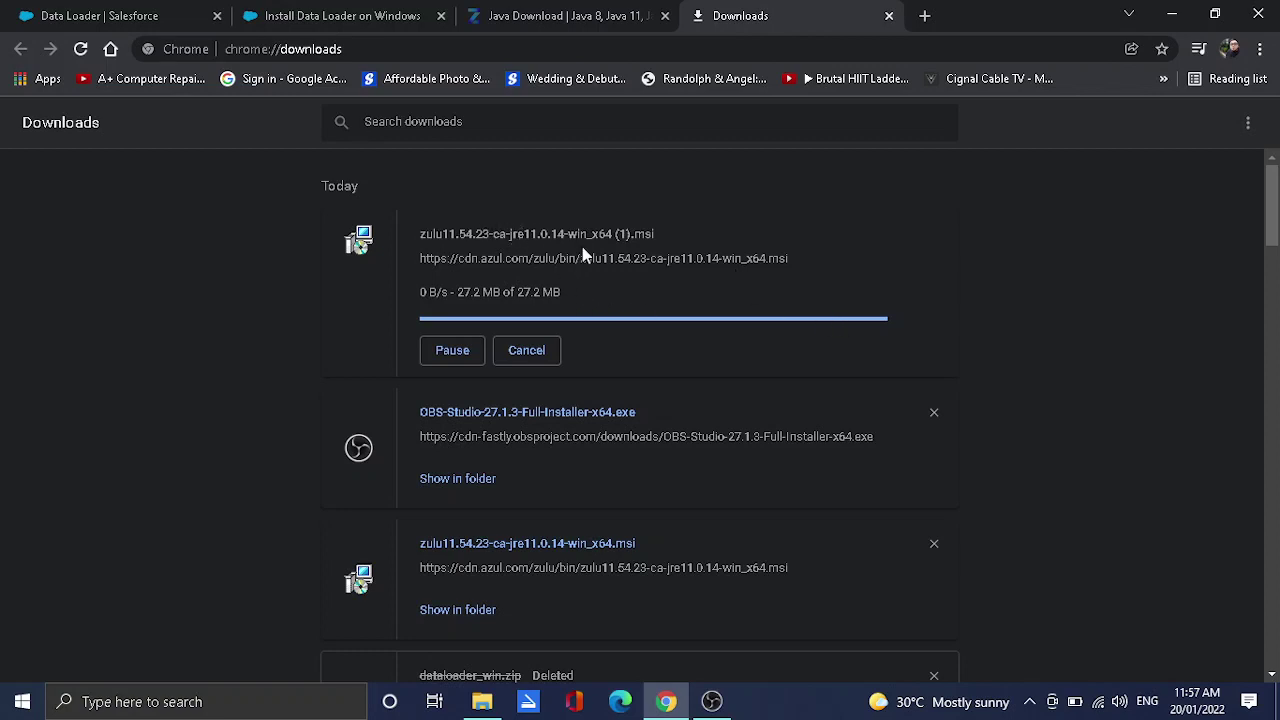
{"action": "left_click", "coordinate": [574, 12]}
{"action": "left_click", "coordinate": [748, 15]}
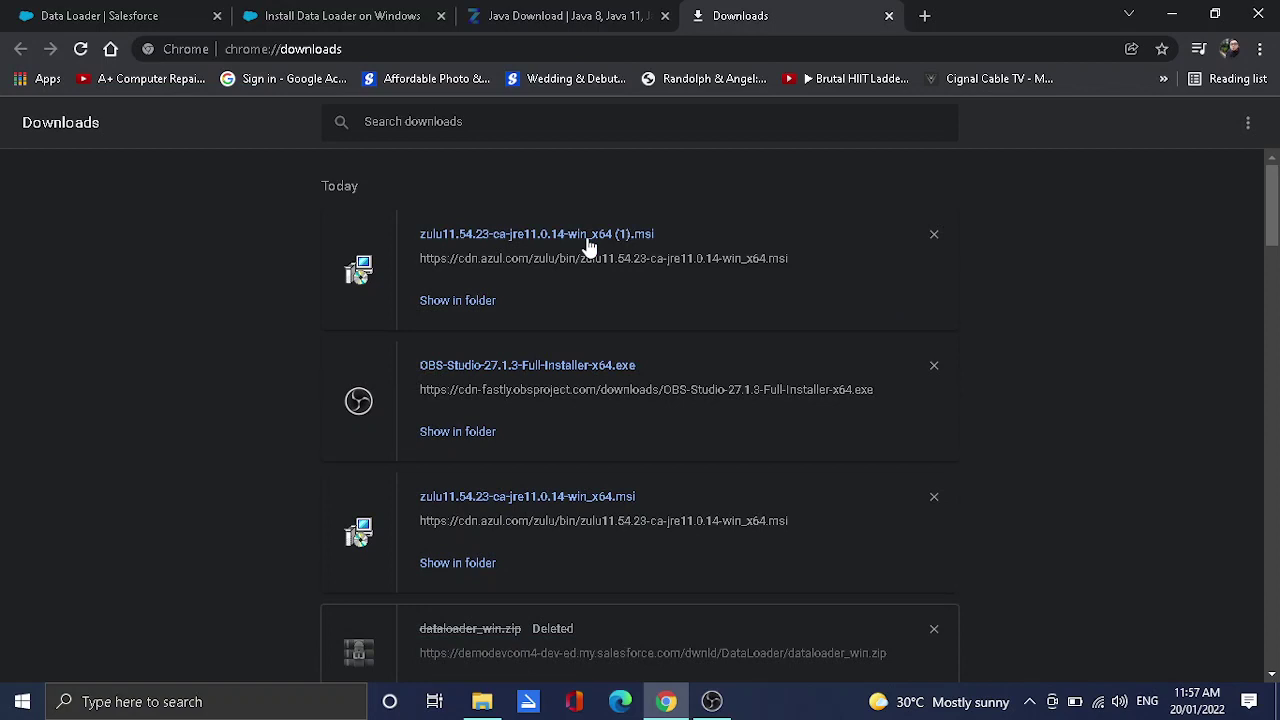
Step: Run the Zulu JRE 11.54.23 installer, choose Change with default features, and finish
{"action": "left_click", "coordinate": [620, 240]}
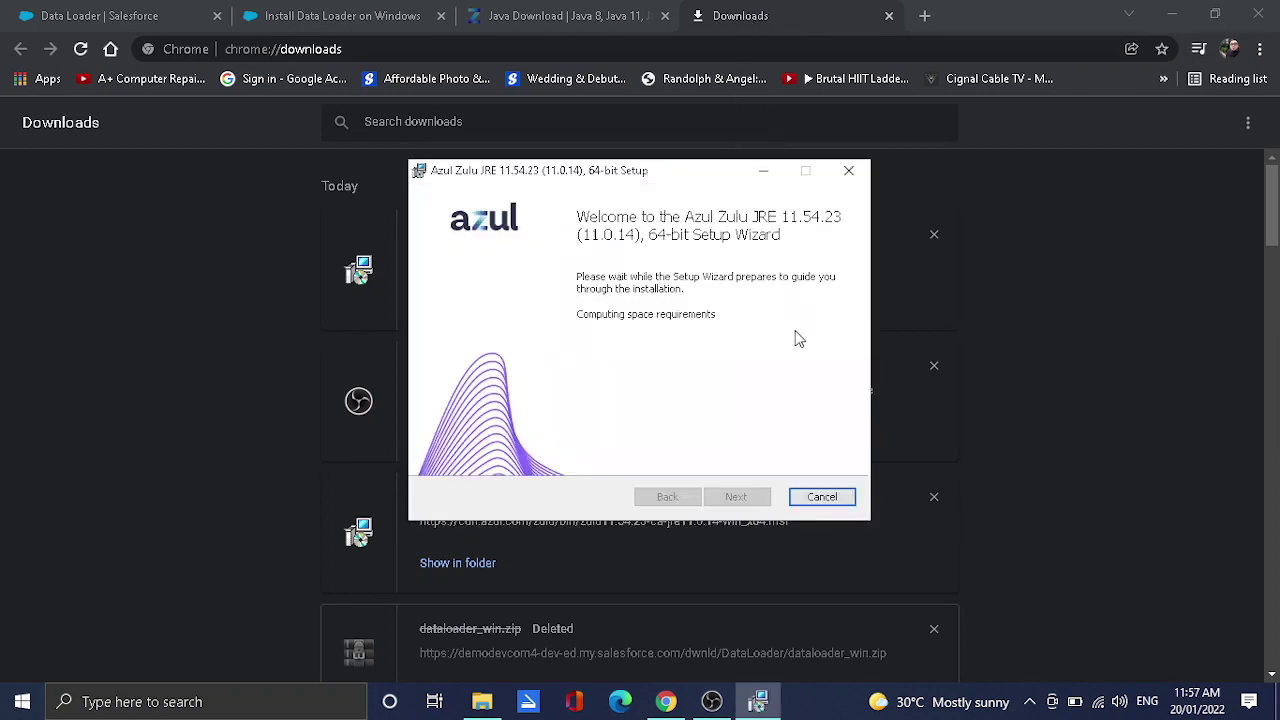
{"action": "left_click", "coordinate": [739, 497]}
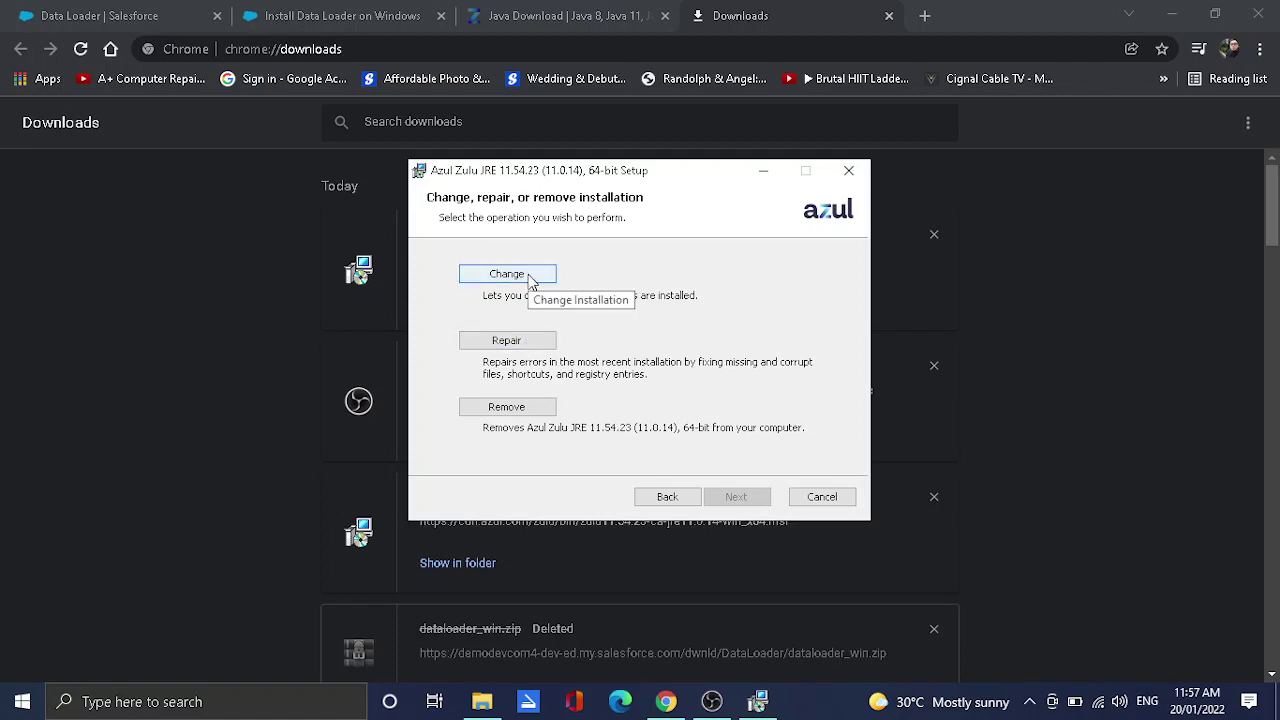
{"action": "left_click", "coordinate": [531, 283]}
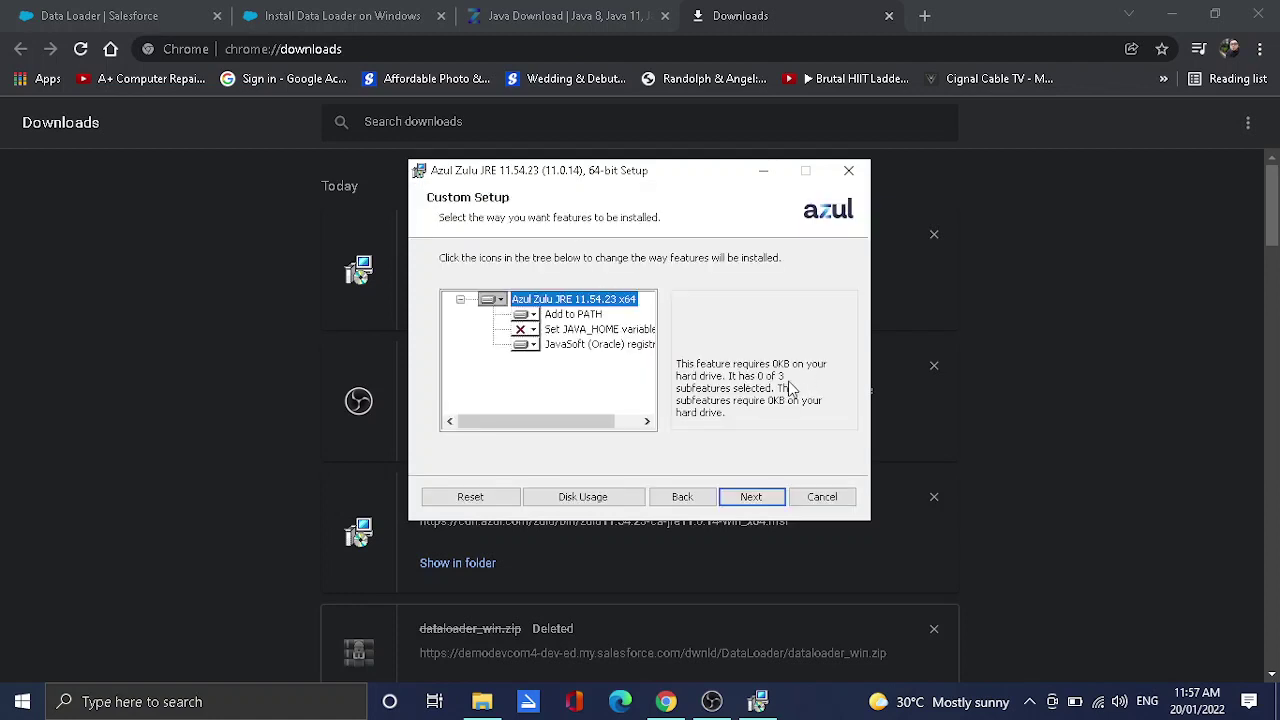
{"action": "left_click", "coordinate": [751, 499]}
{"action": "left_click", "coordinate": [743, 493]}
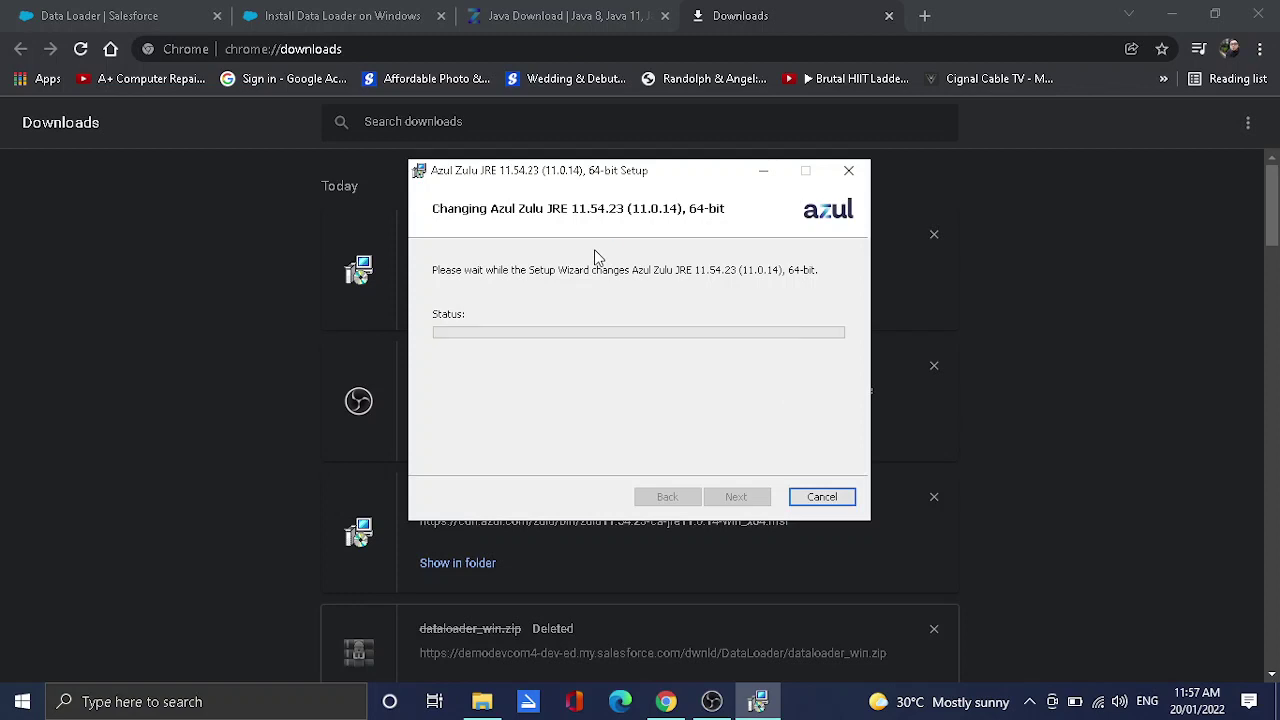
{"action": "left_click", "coordinate": [736, 496]}
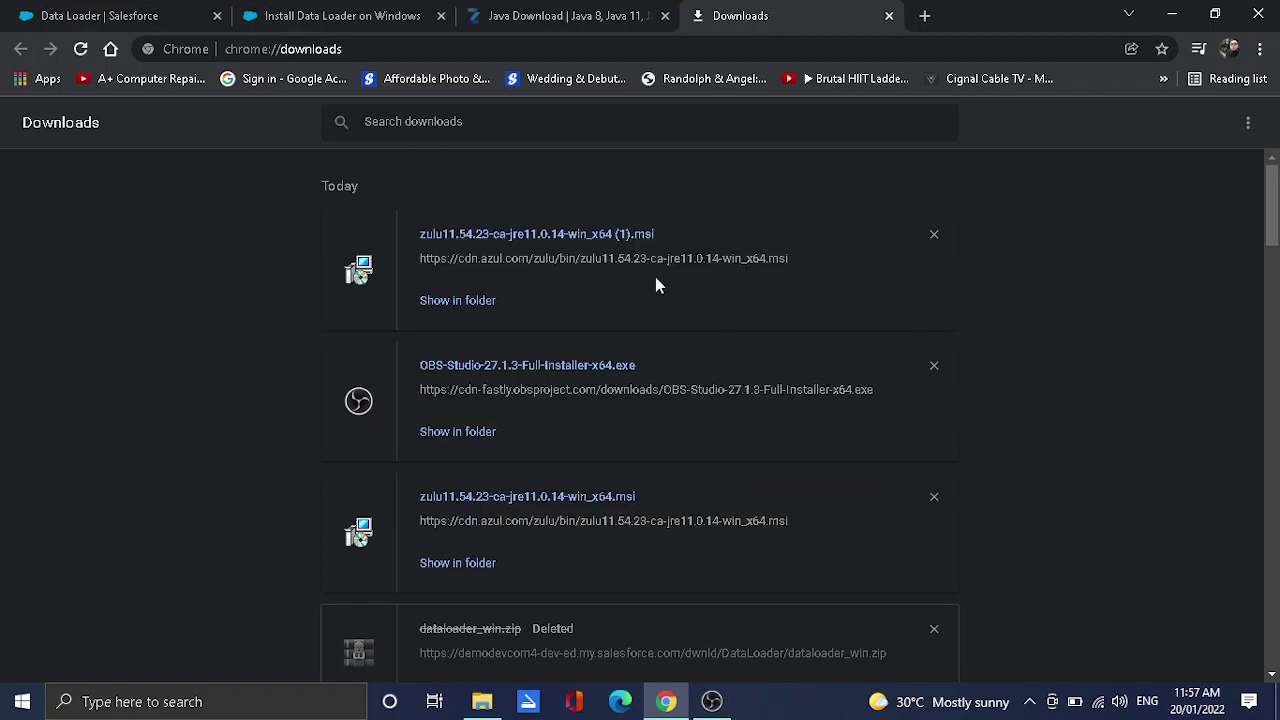
Step: Open Salesforce Setup in a new tab from the gear menu
{"action": "left_click", "coordinate": [574, 30]}
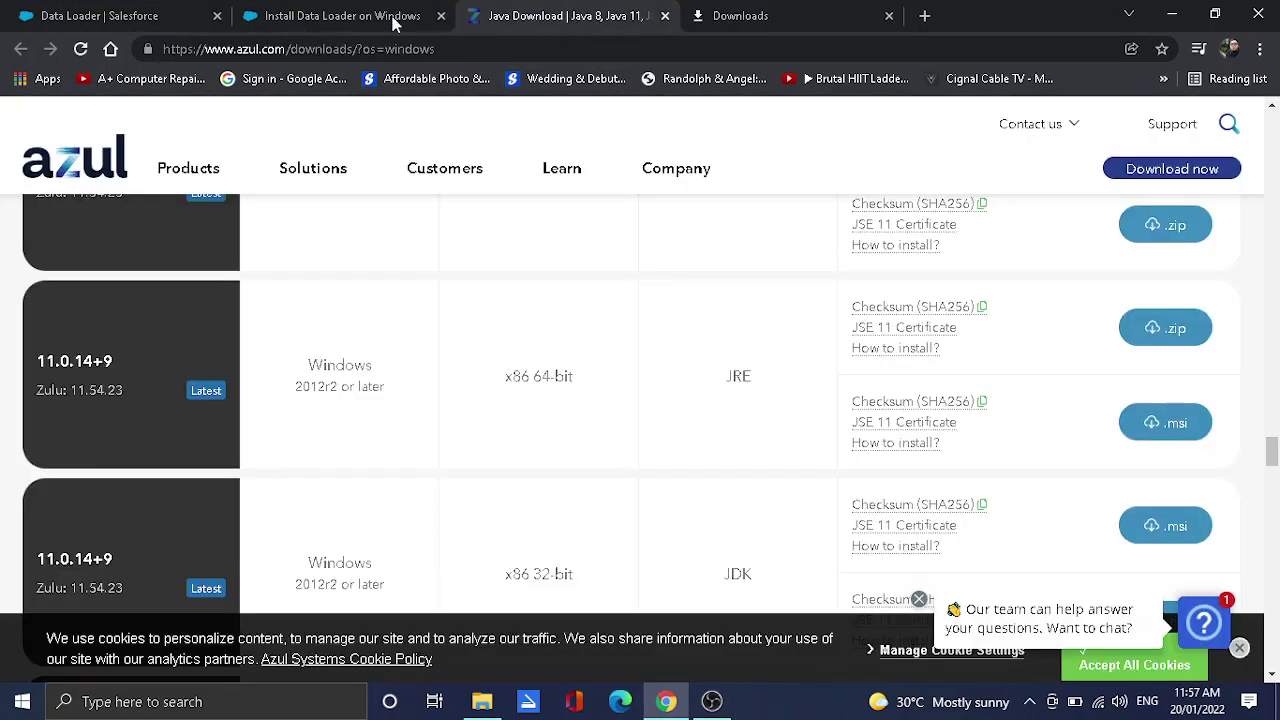
{"action": "left_click", "coordinate": [340, 16]}
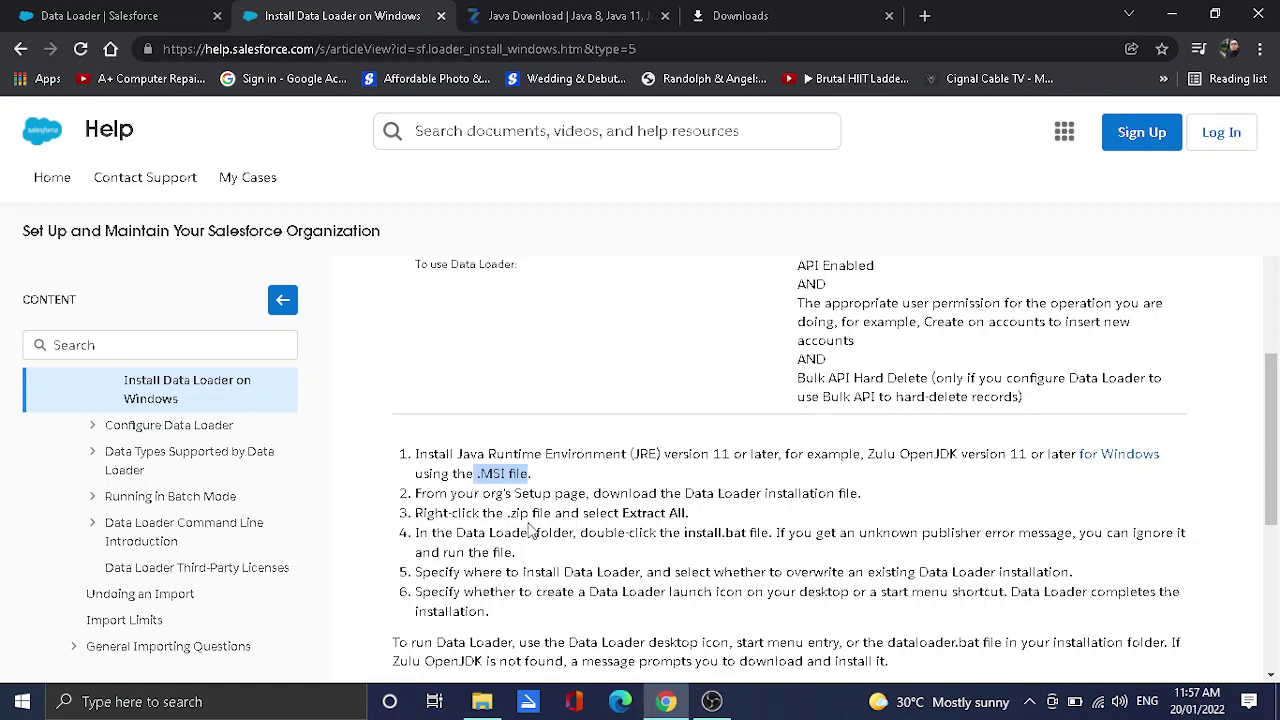
{"action": "left_click", "coordinate": [108, 17]}
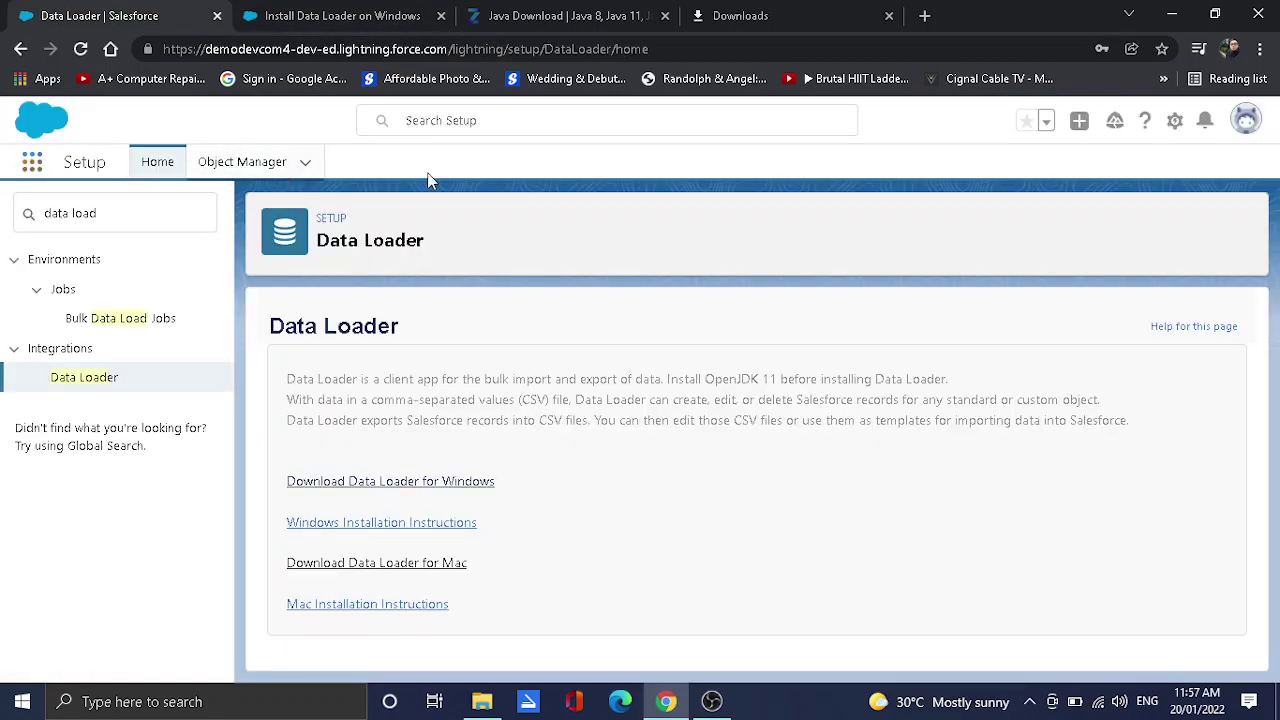
{"action": "left_click", "coordinate": [1175, 121]}
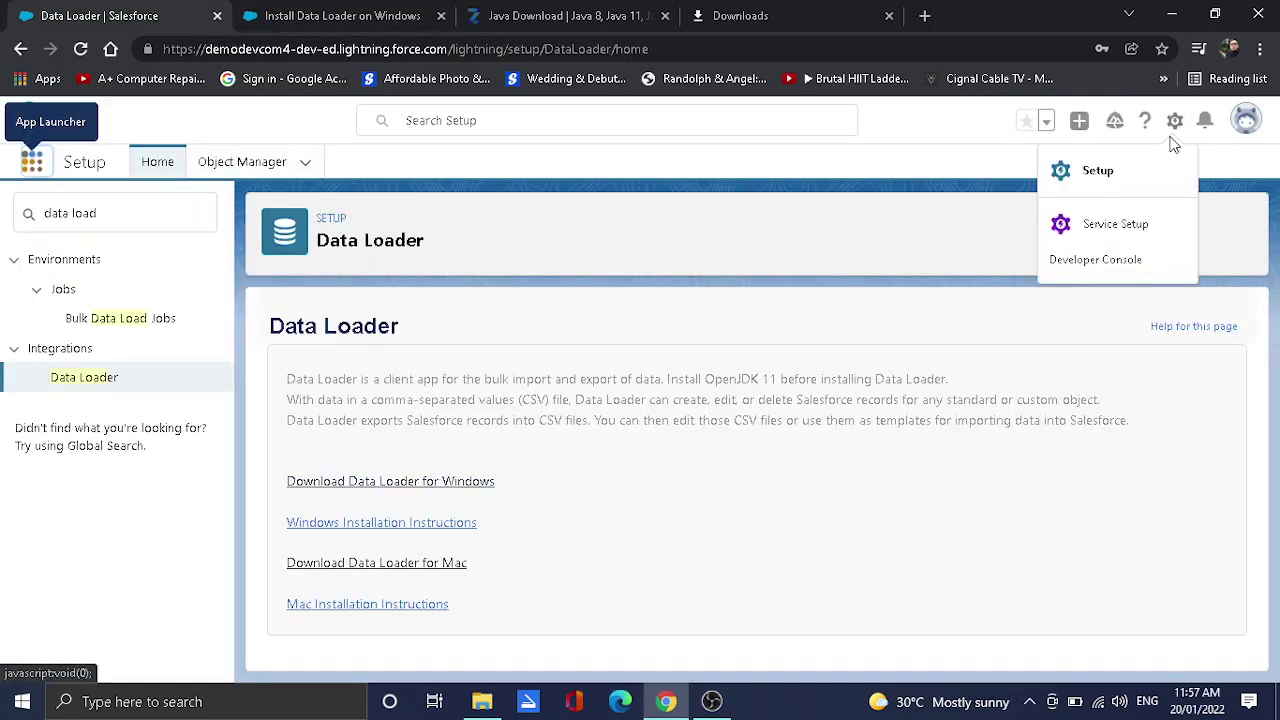
{"action": "left_click", "coordinate": [1115, 166]}
{"action": "left_click", "coordinate": [97, 12]}
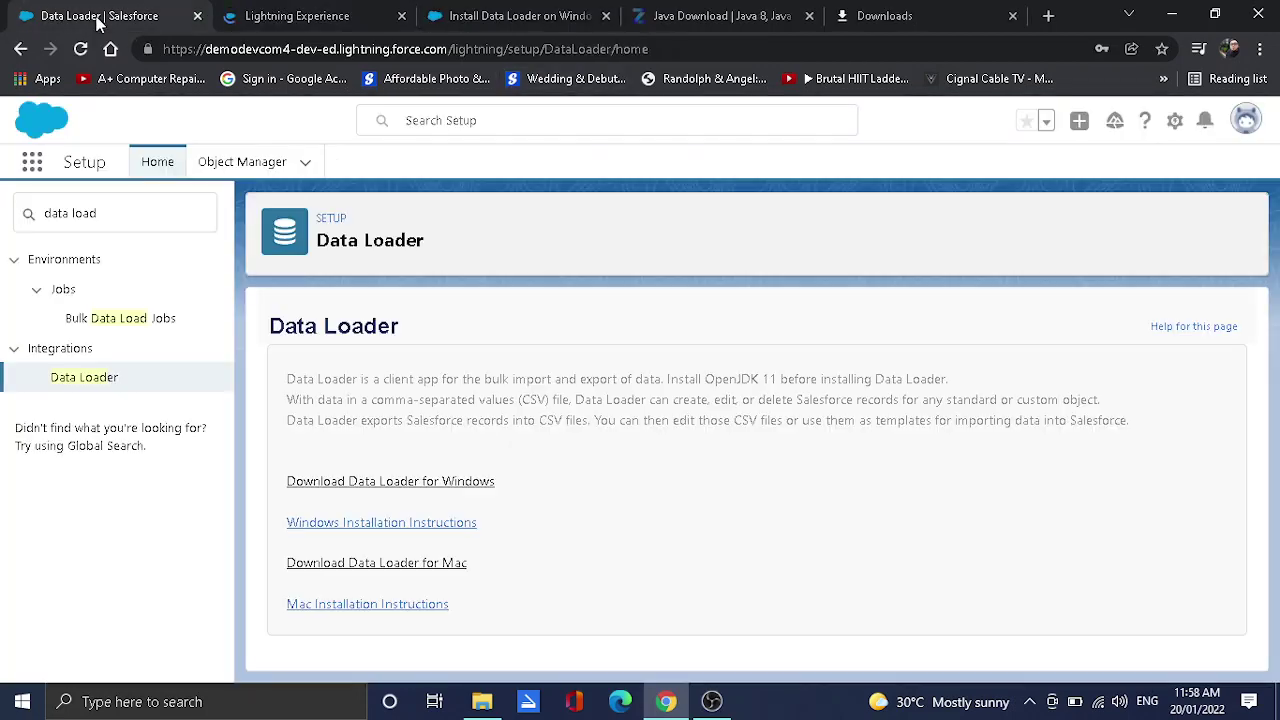
{"action": "left_click", "coordinate": [288, 16]}
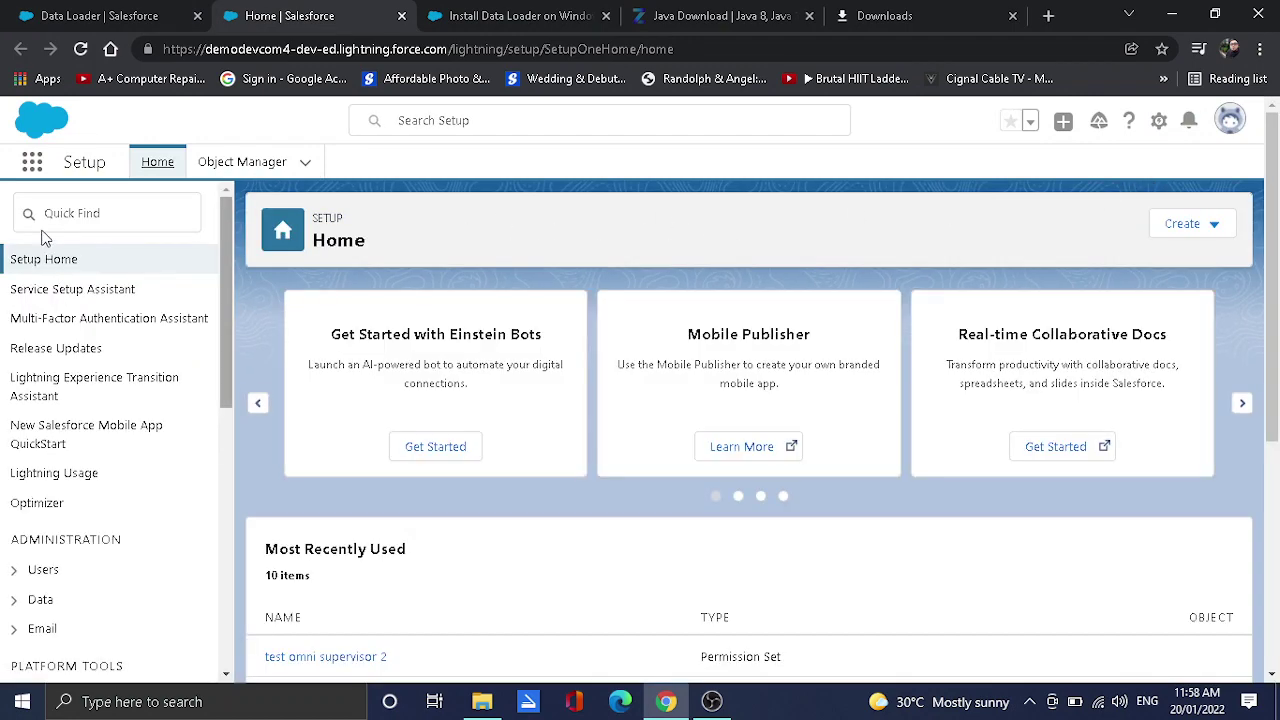
Step: Search Quick Find for 'data loader' and open the Data Loader setup page
{"action": "left_click", "coordinate": [66, 210]}
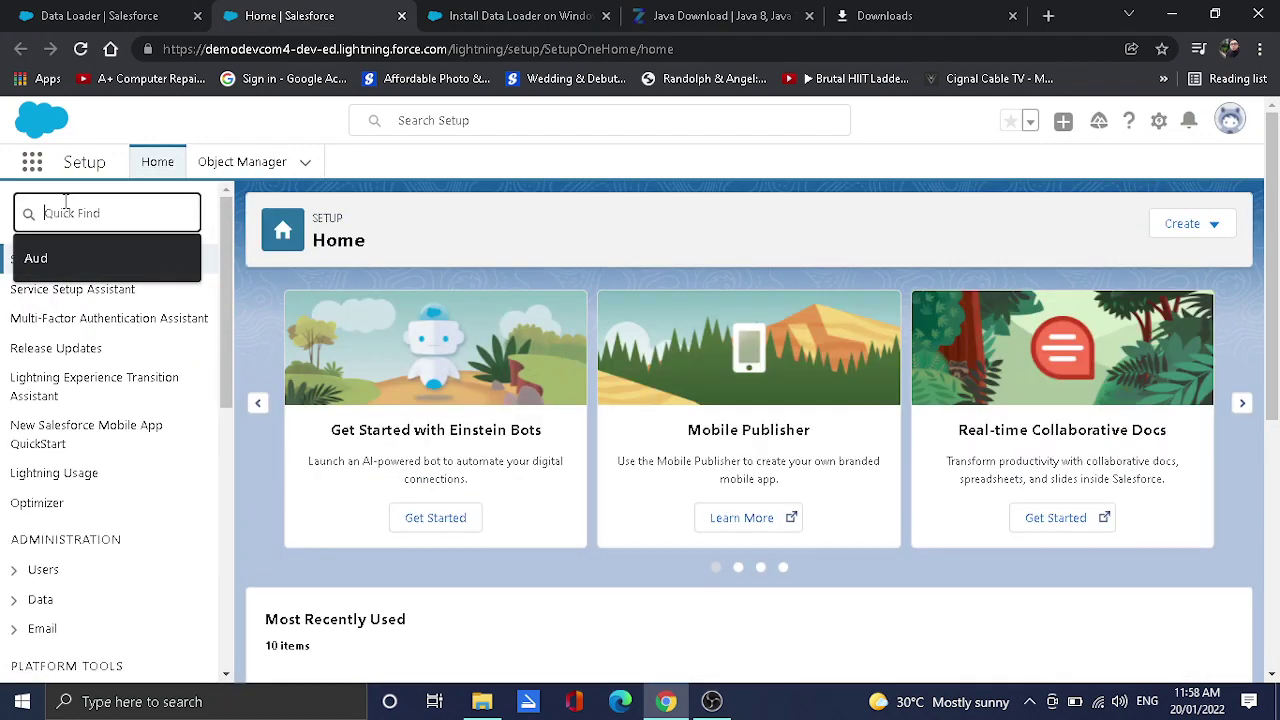
{"action": "type", "text": "data"}
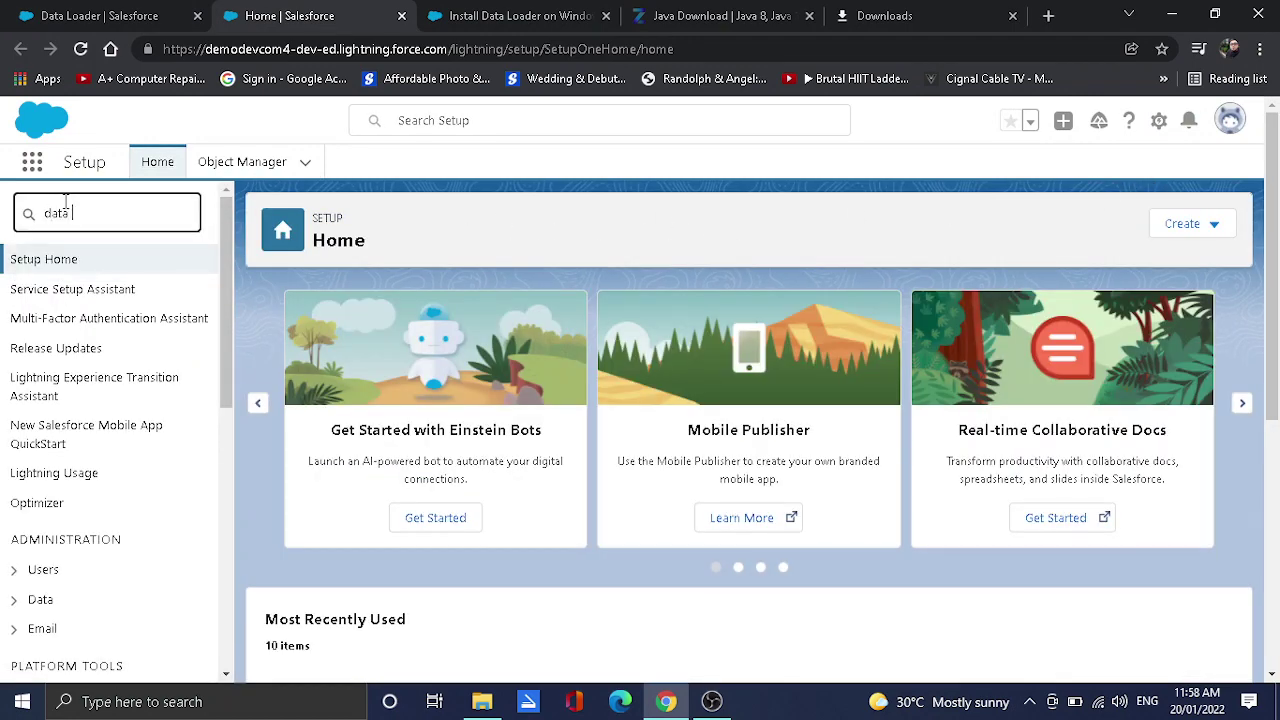
{"action": "type", "text": " loader"}
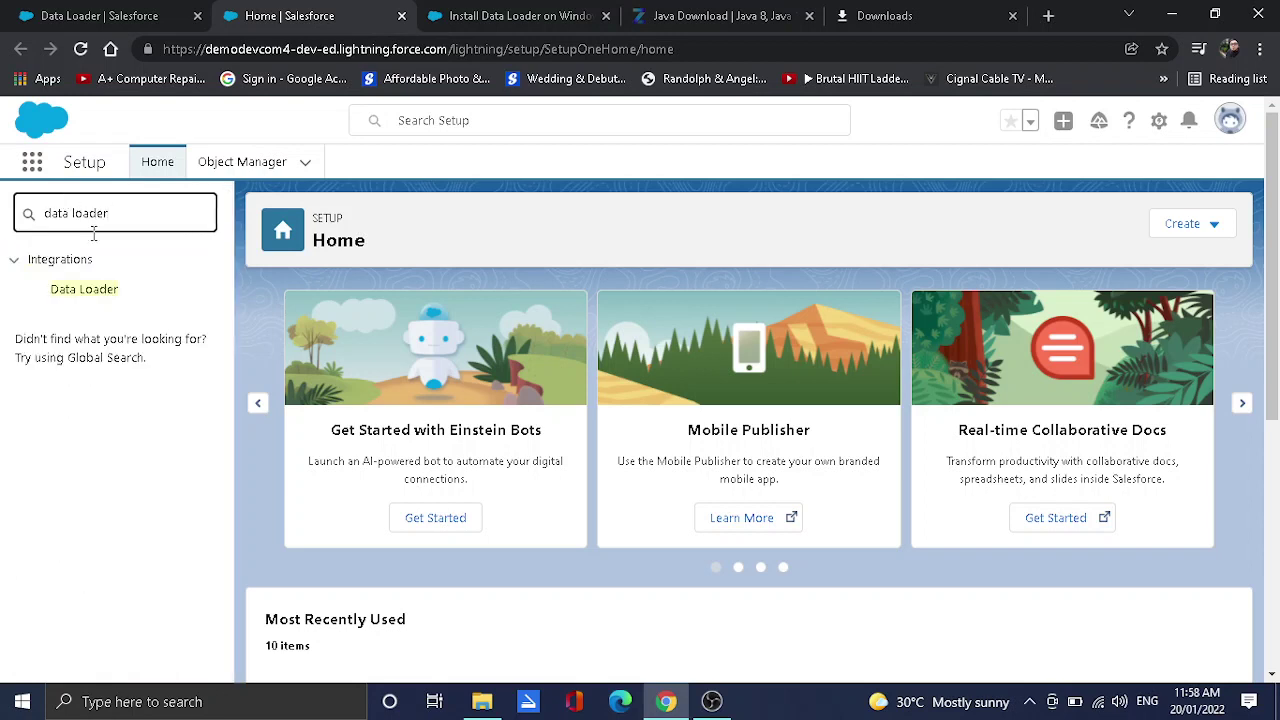
{"action": "left_click", "coordinate": [80, 296]}
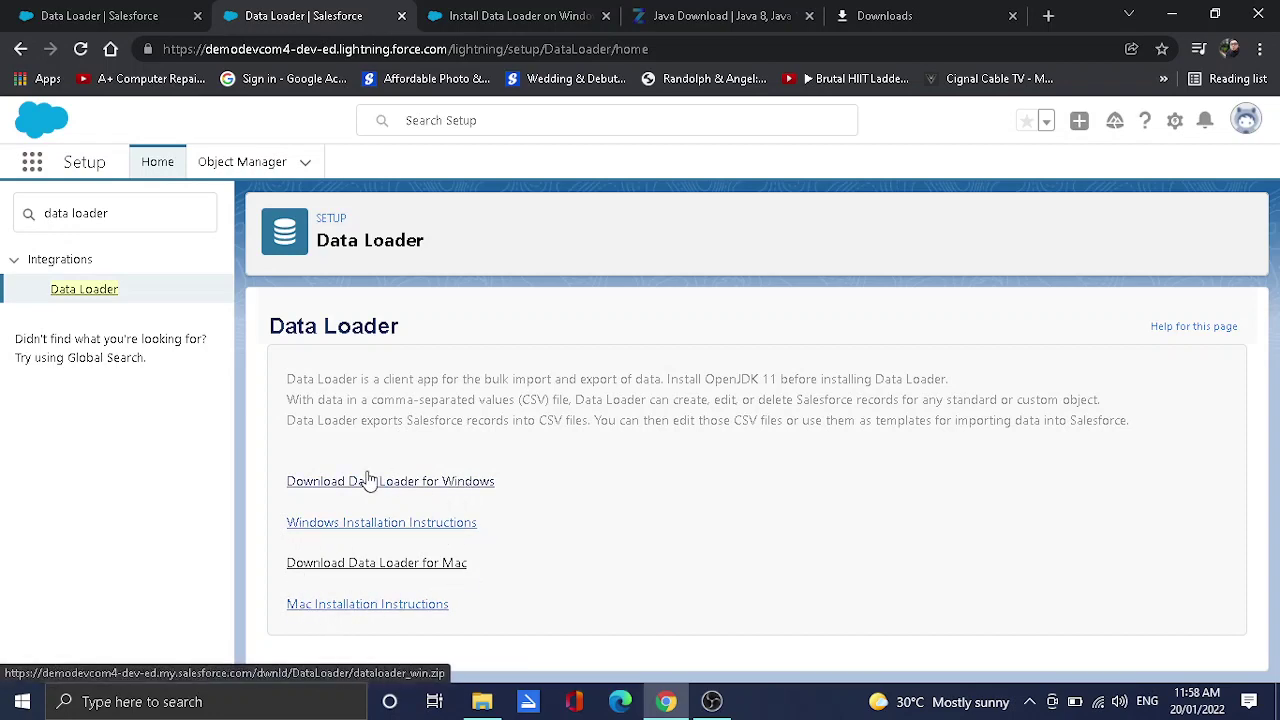
{"action": "left_click", "coordinate": [490, 25]}
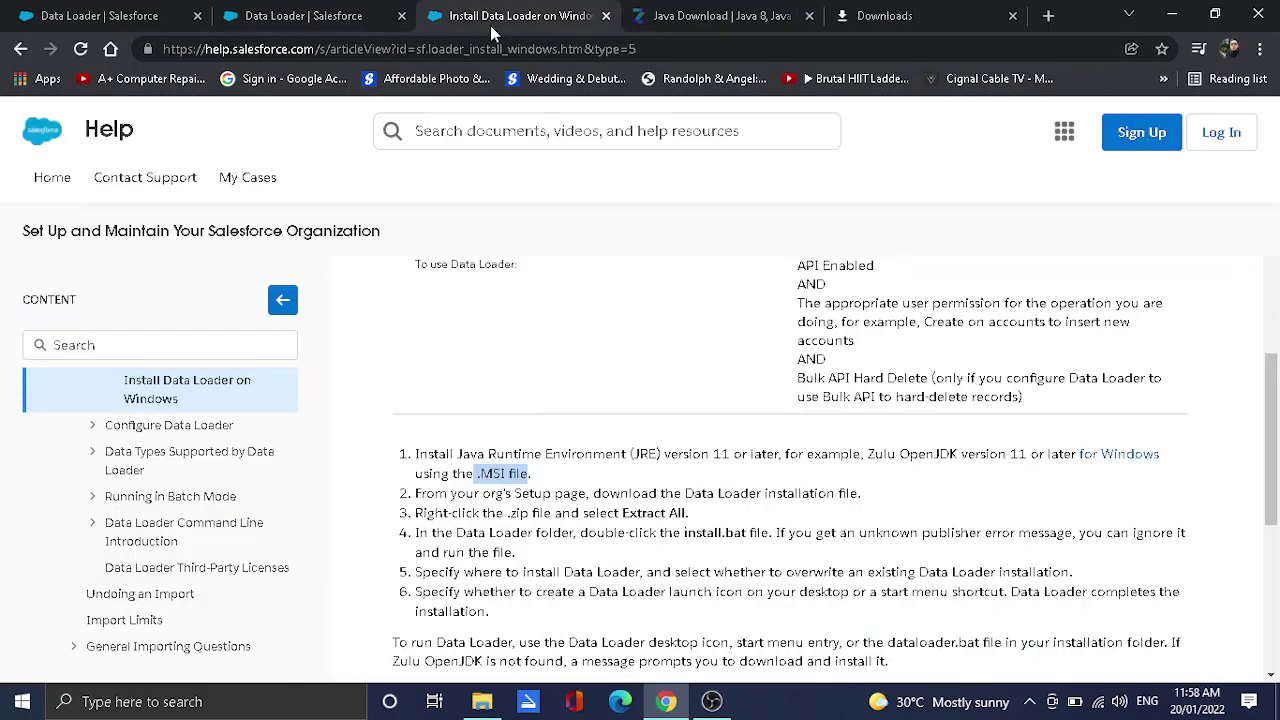
{"action": "left_click", "coordinate": [315, 14]}
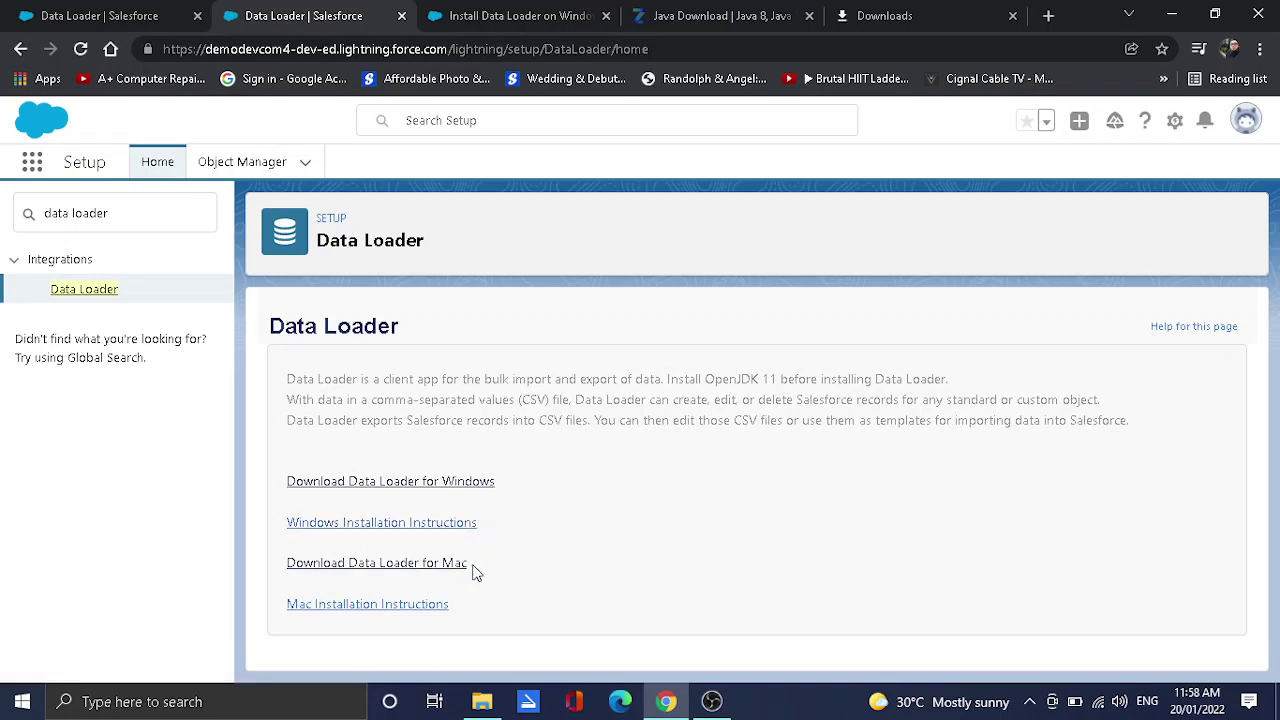
Step: Download dataloader_win.zip (17.8 MB) for Windows and view it in Chrome's downloads list
{"action": "left_click", "coordinate": [460, 485]}
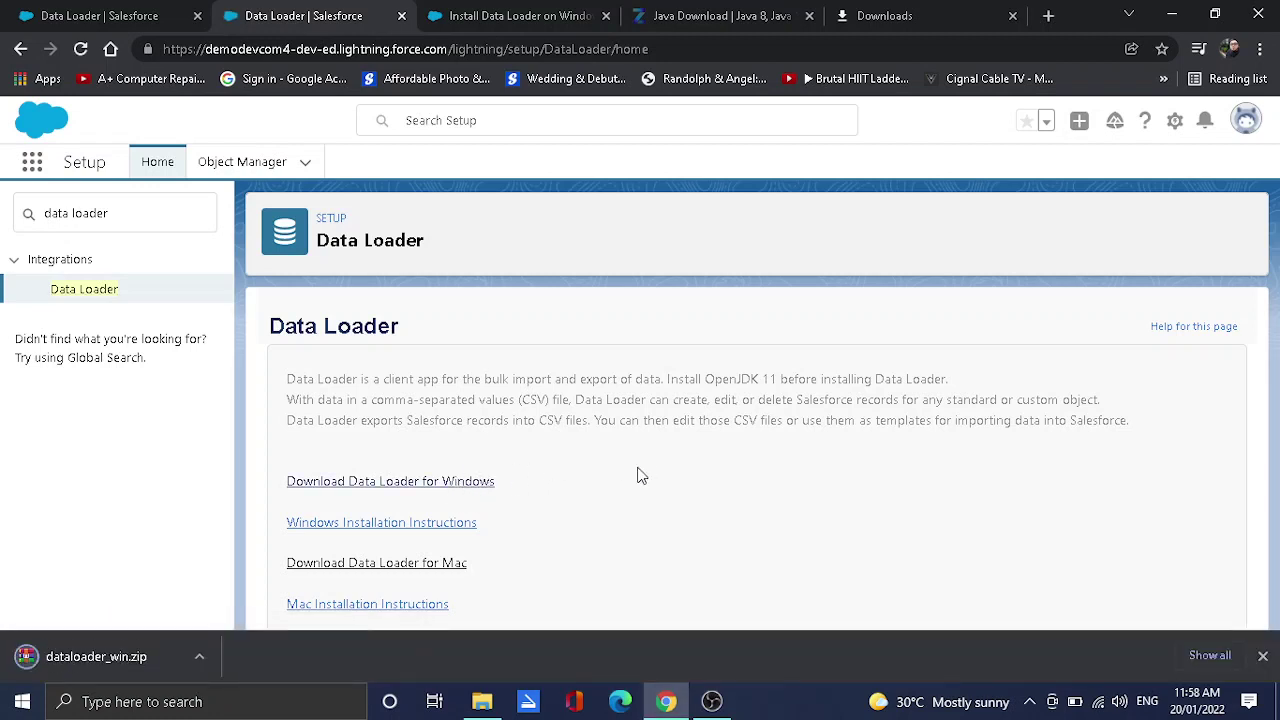
{"action": "left_click", "coordinate": [197, 662]}
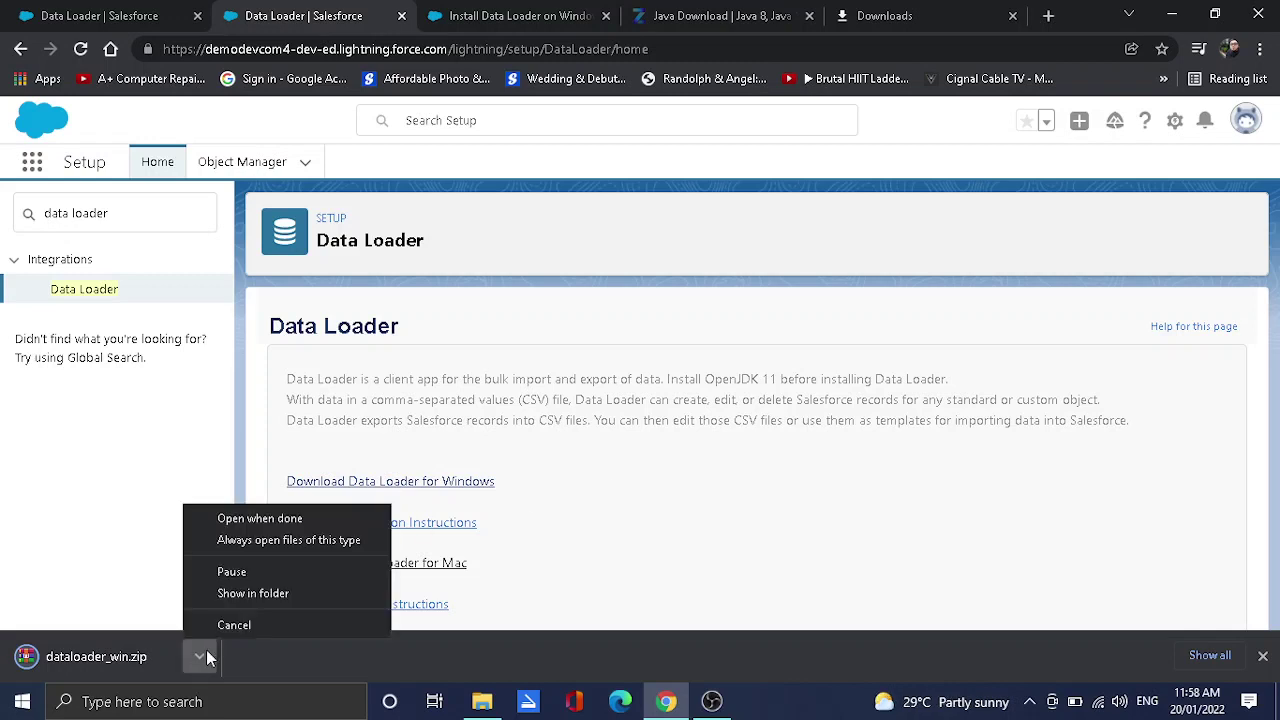
{"action": "left_click", "coordinate": [300, 664]}
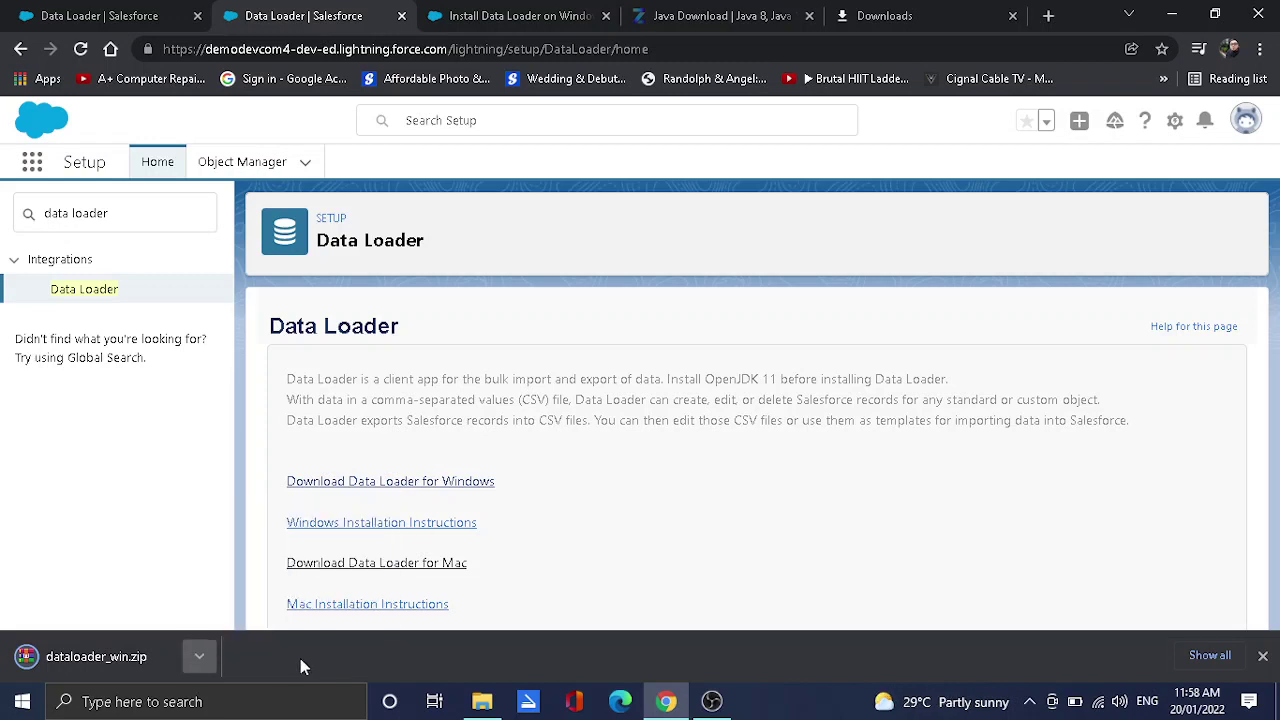
{"action": "left_click", "coordinate": [1214, 657]}
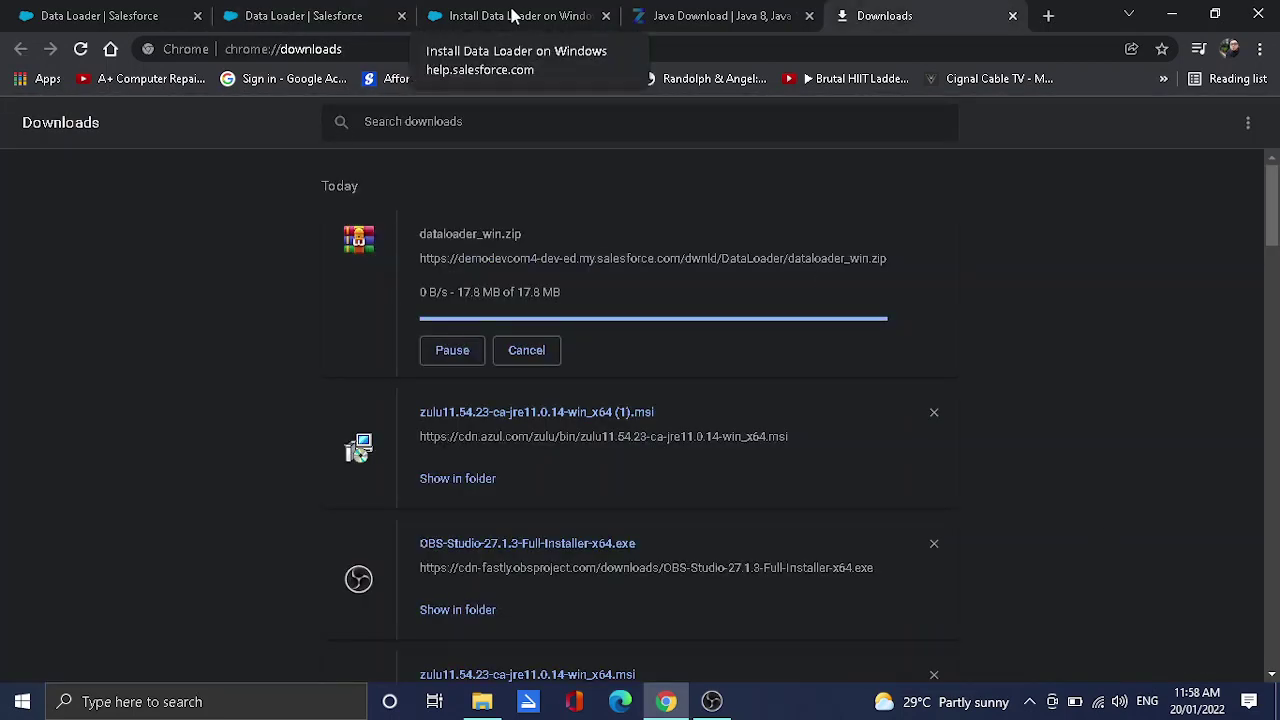
{"action": "left_click", "coordinate": [285, 16]}
Step: Open the dataloader folder on the Desktop in File Explorer
{"action": "left_click", "coordinate": [484, 702]}
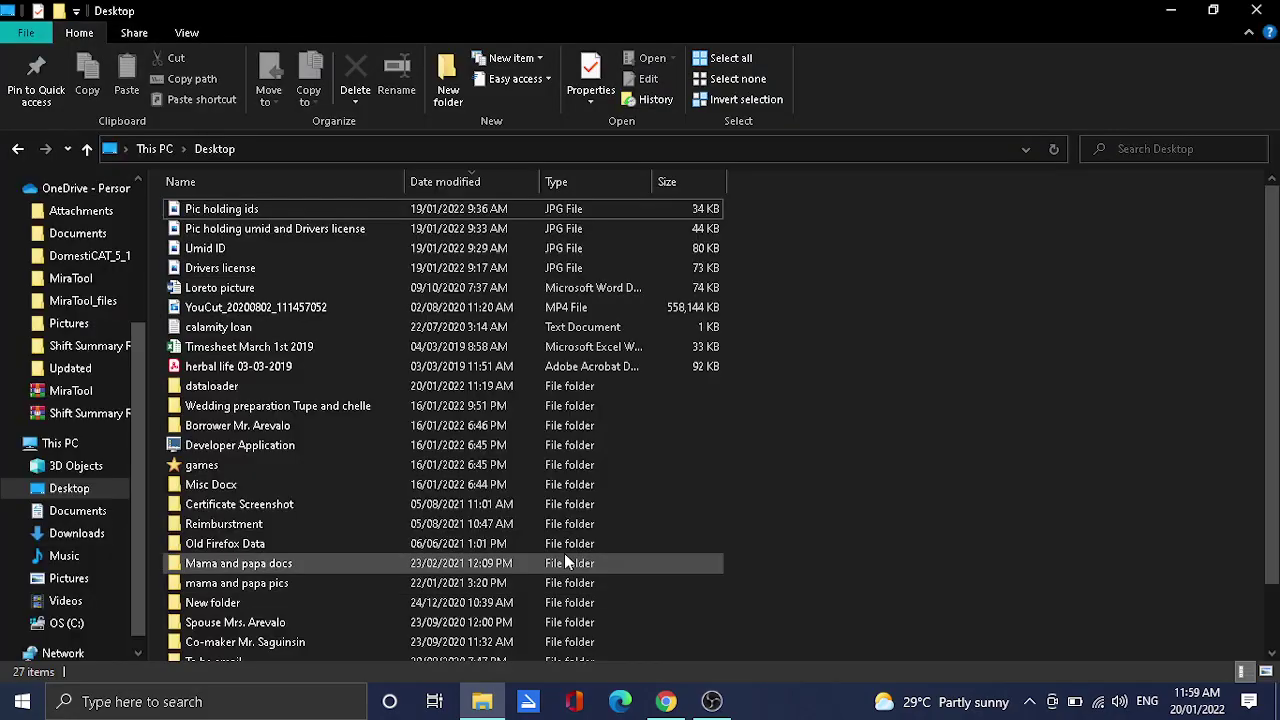
{"action": "left_click", "coordinate": [80, 490]}
{"action": "scroll", "coordinate": [270, 480], "scroll_direction": "down", "scroll_amount": 2}
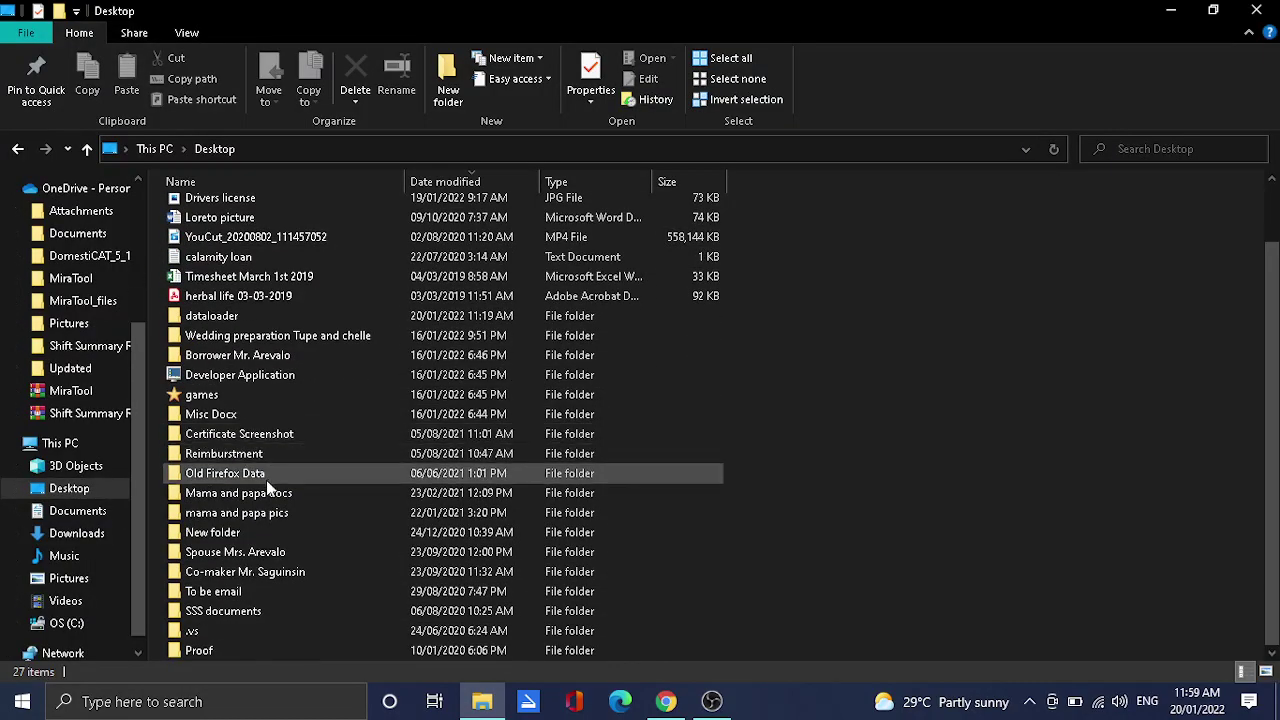
{"action": "scroll", "coordinate": [264, 483], "scroll_direction": "up", "scroll_amount": 2}
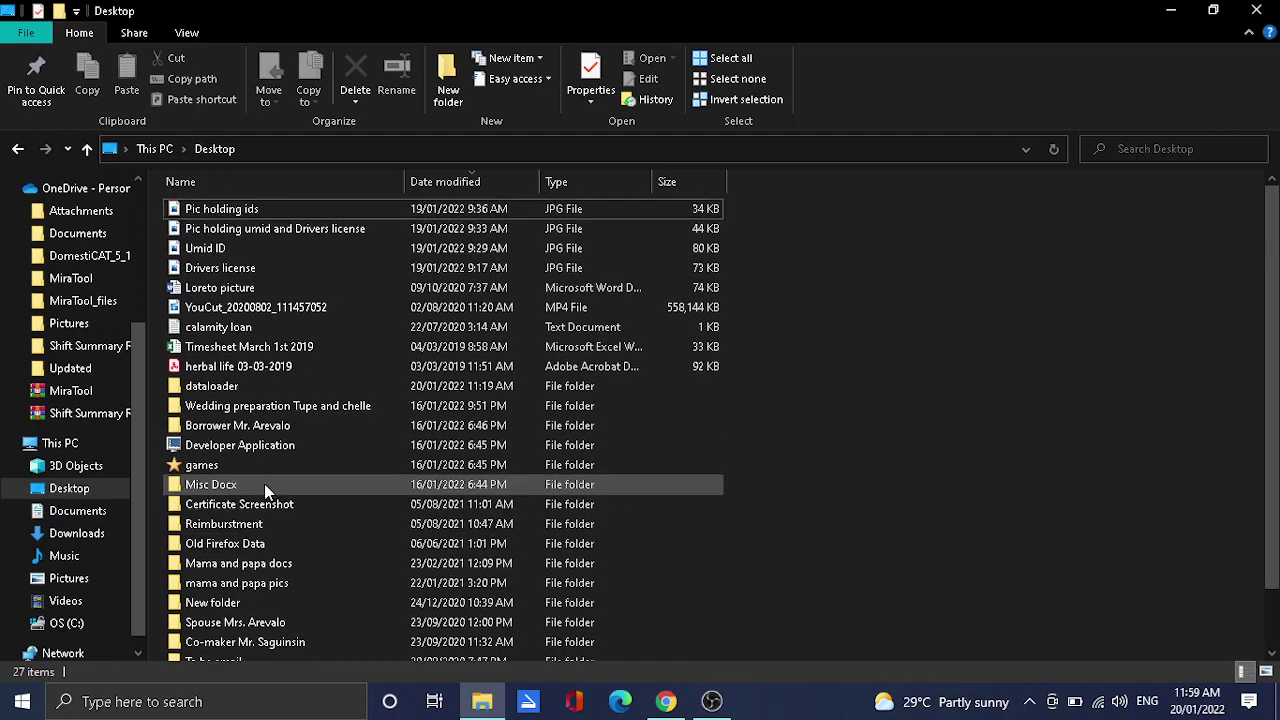
{"action": "left_click", "coordinate": [239, 389]}
{"action": "double_click", "coordinate": [239, 389]}
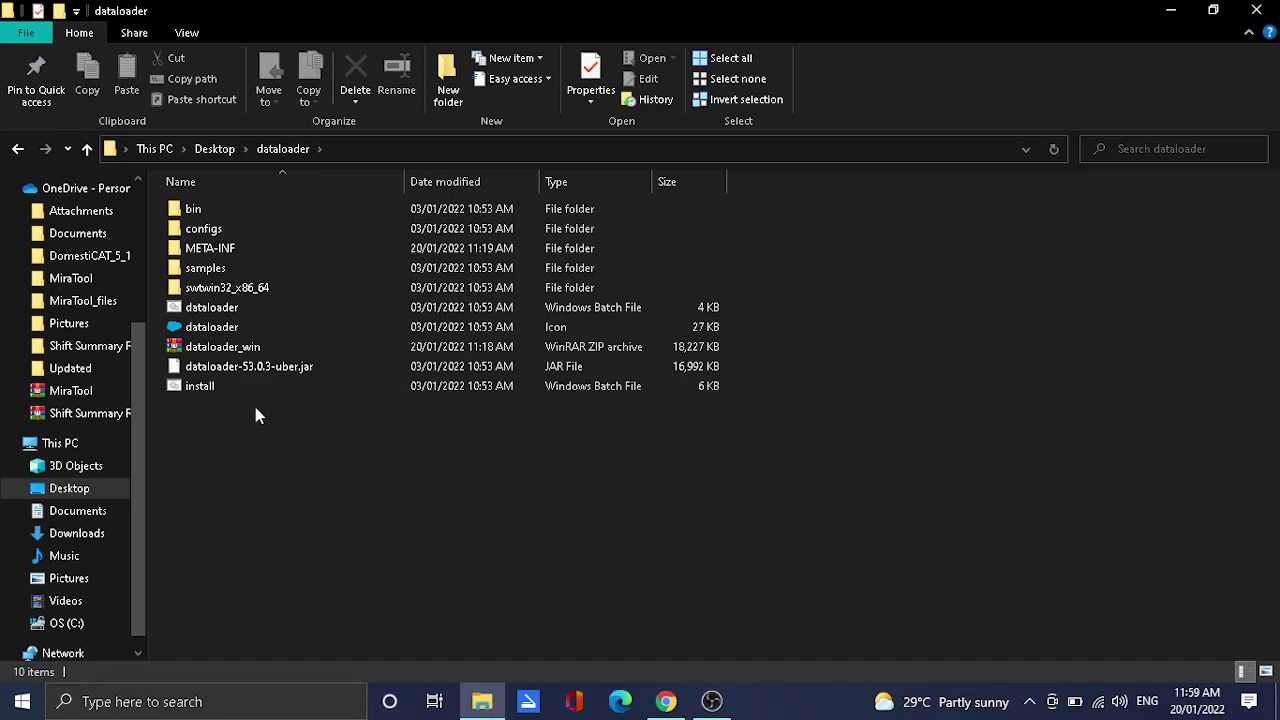
Step: Inspect the install, dataloader-53.0.3-uber.jar and dataloader_win files, then return to Chrome Downloads
{"action": "left_click", "coordinate": [270, 389]}
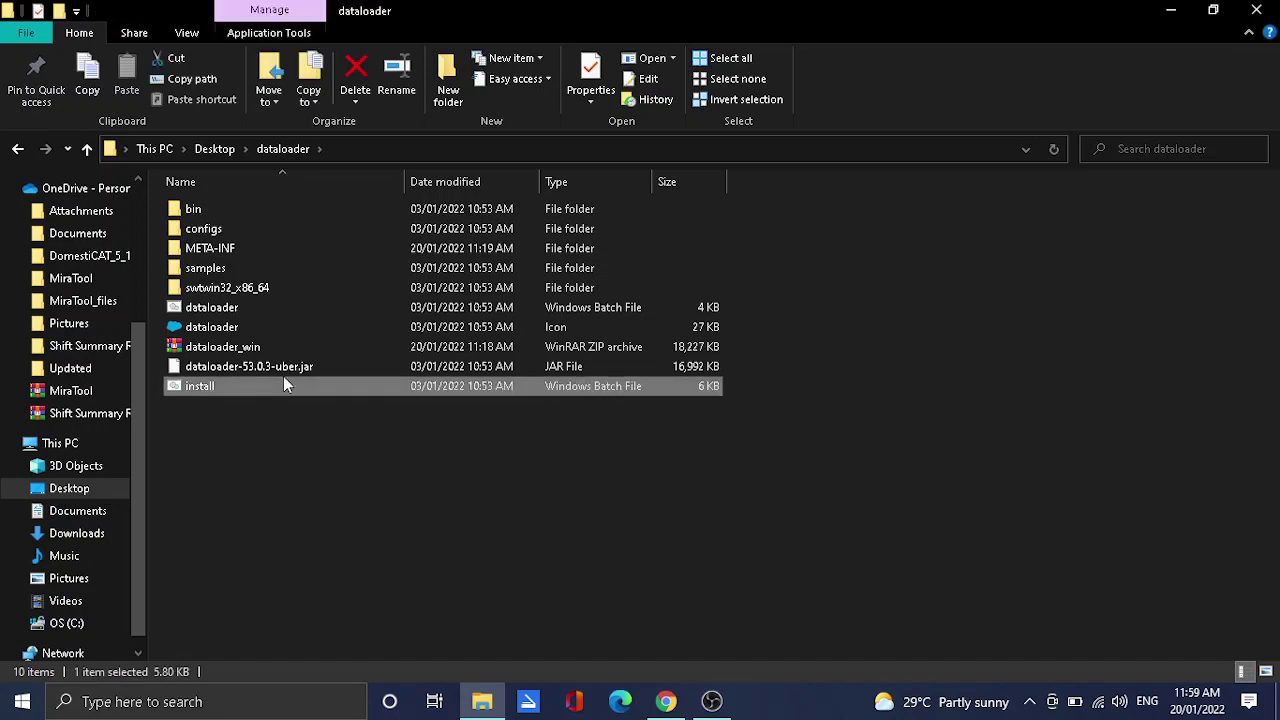
{"action": "left_click", "coordinate": [325, 365], "text": "ctrl"}
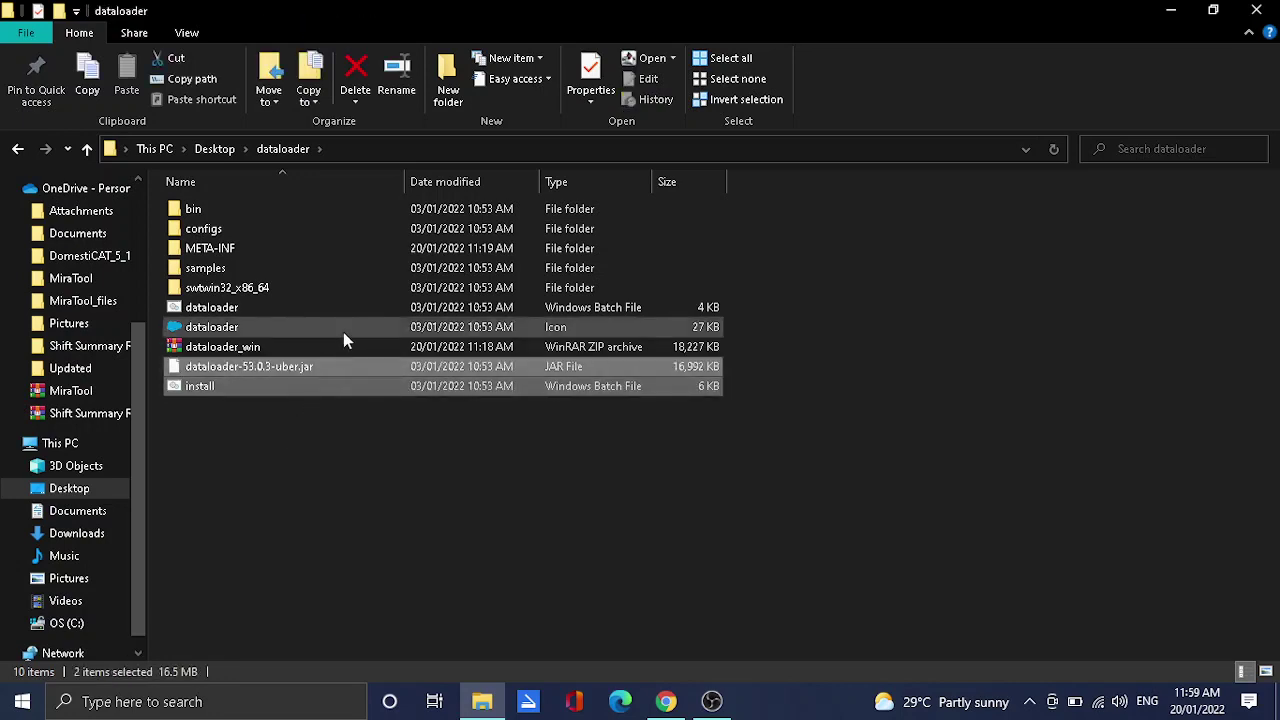
{"action": "left_click", "coordinate": [345, 327], "text": "ctrl"}
{"action": "left_click", "coordinate": [350, 308], "text": "ctrl"}
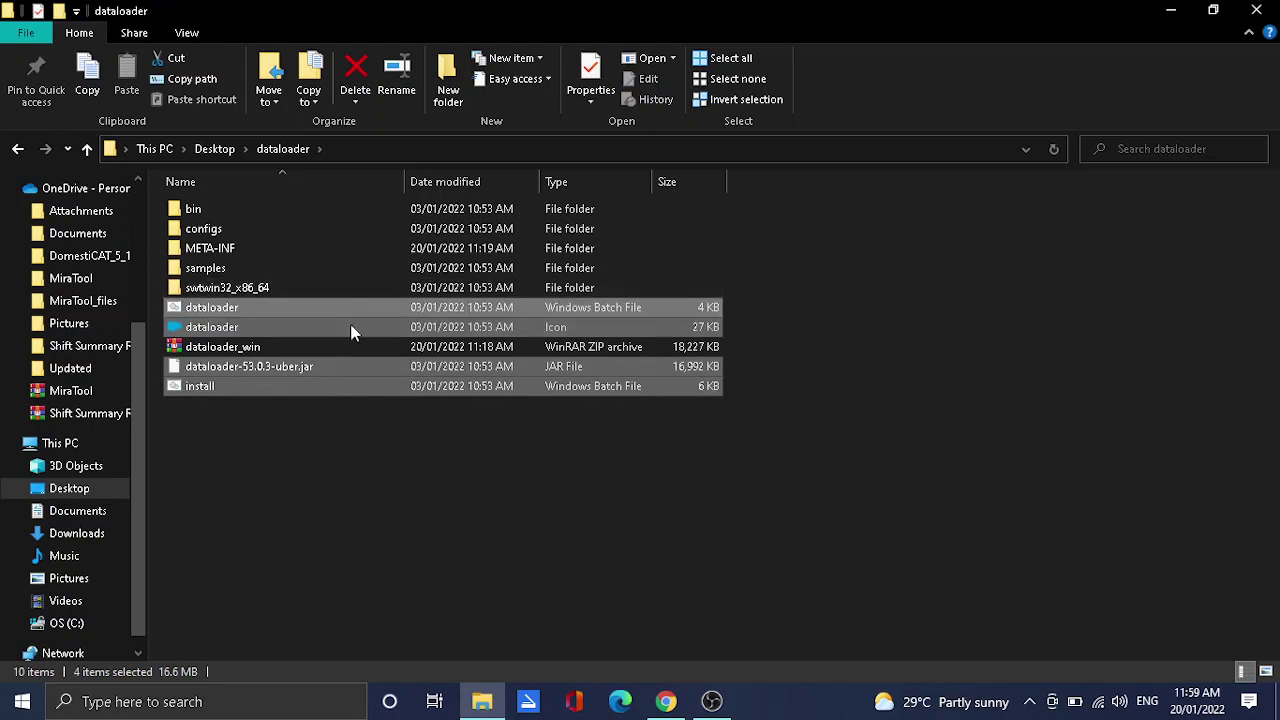
{"action": "left_click", "coordinate": [340, 346]}
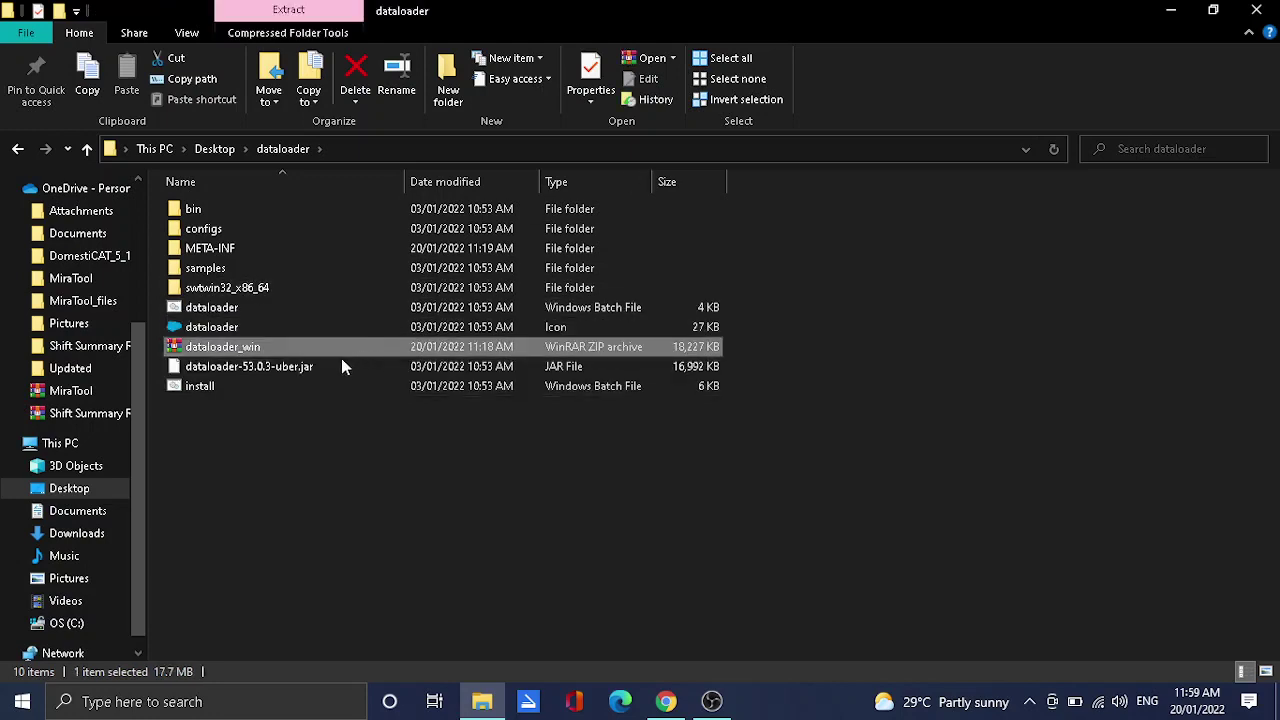
{"action": "right_click", "coordinate": [351, 346]}
{"action": "left_click", "coordinate": [1170, 265]}
{"action": "left_click", "coordinate": [1171, 11]}
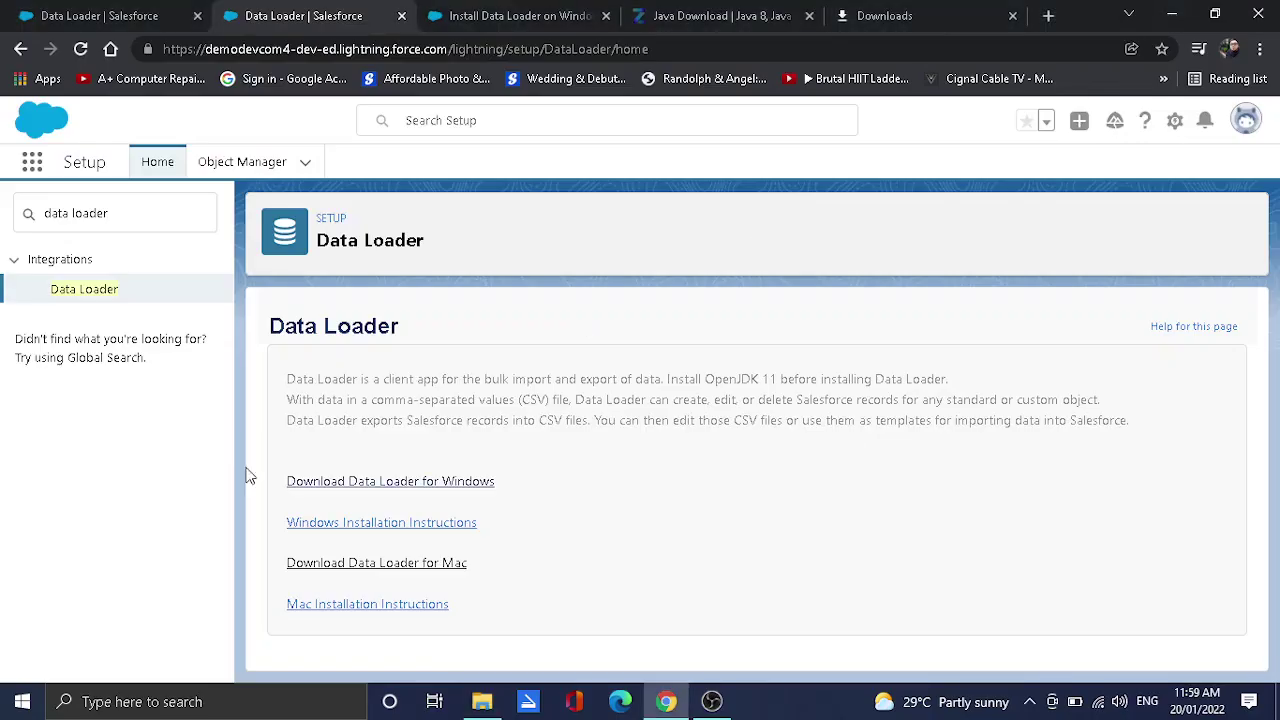
{"action": "left_click", "coordinate": [881, 12]}
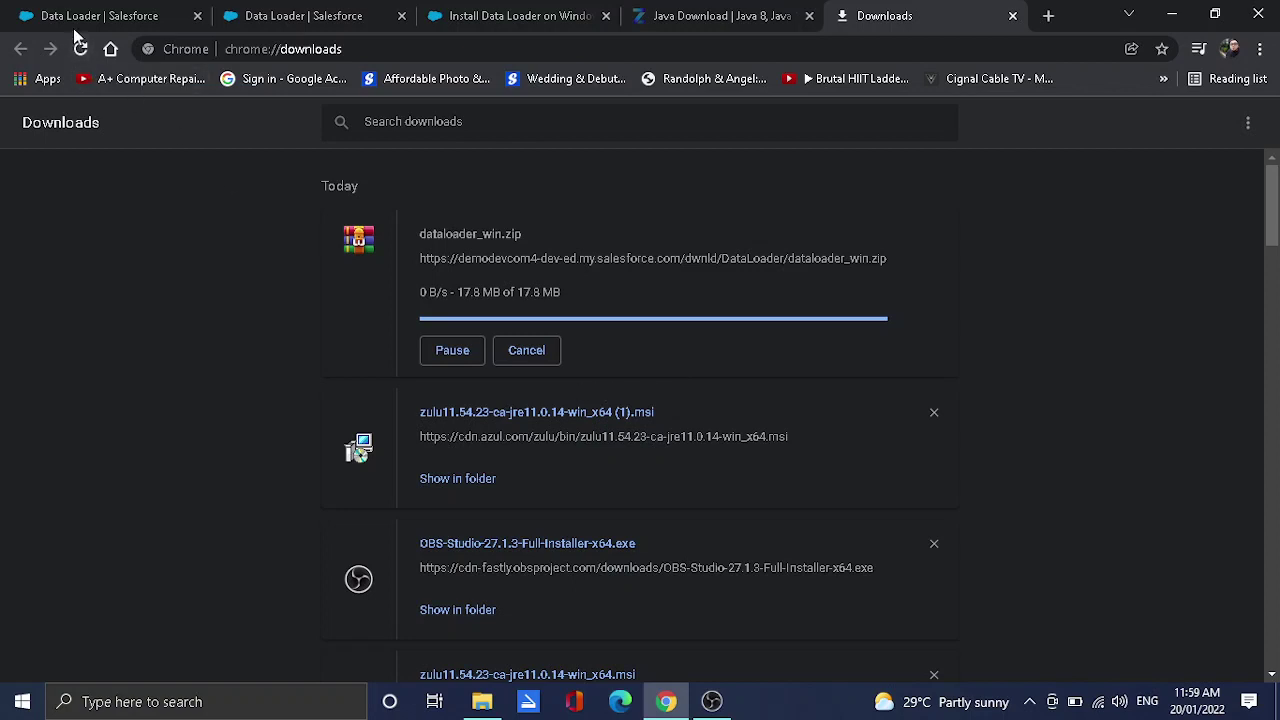
Step: Review the dataloader_win archive's context menu and close it without changes
{"action": "left_click", "coordinate": [482, 701]}
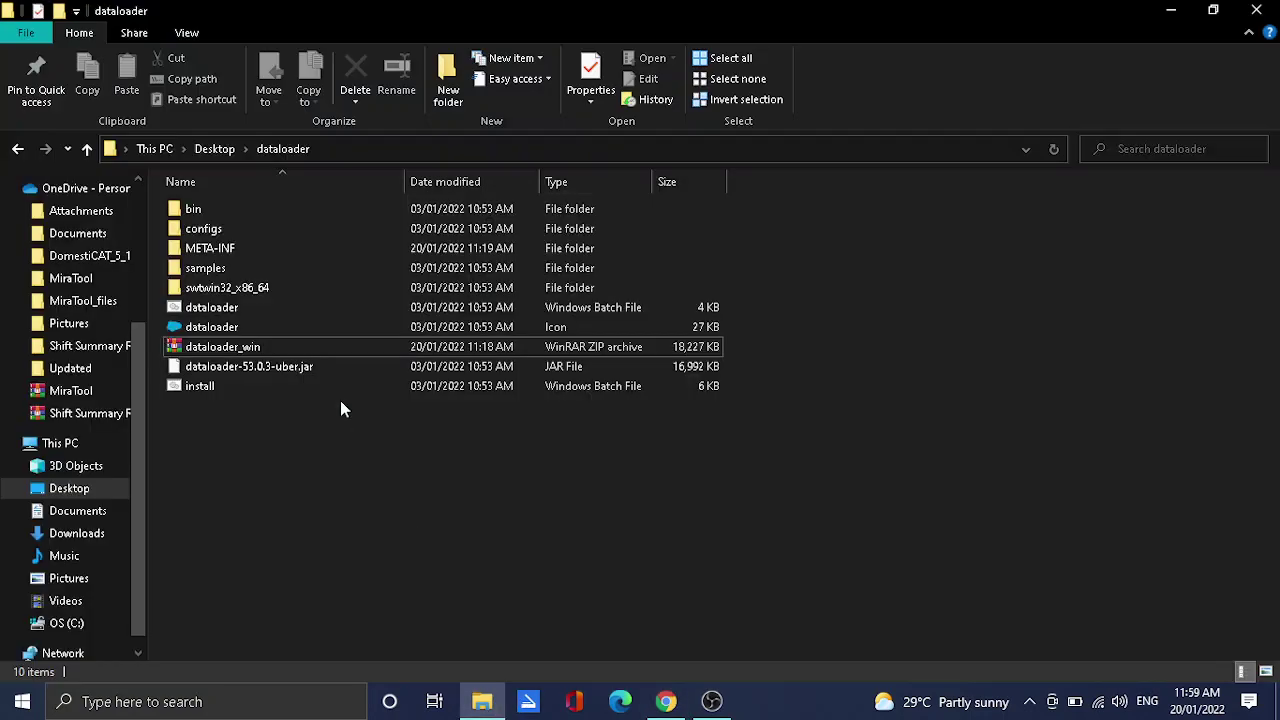
{"action": "left_click", "coordinate": [311, 346]}
{"action": "right_click", "coordinate": [311, 346]}
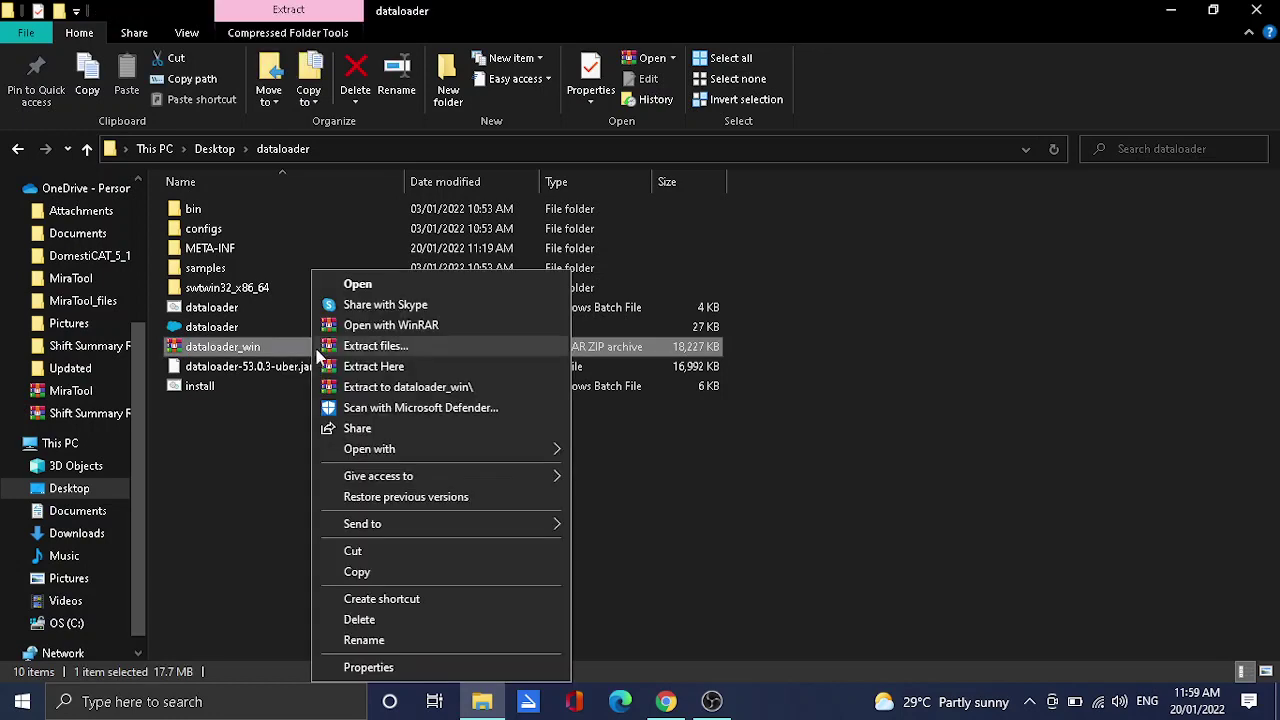
{"action": "left_click", "coordinate": [237, 458]}
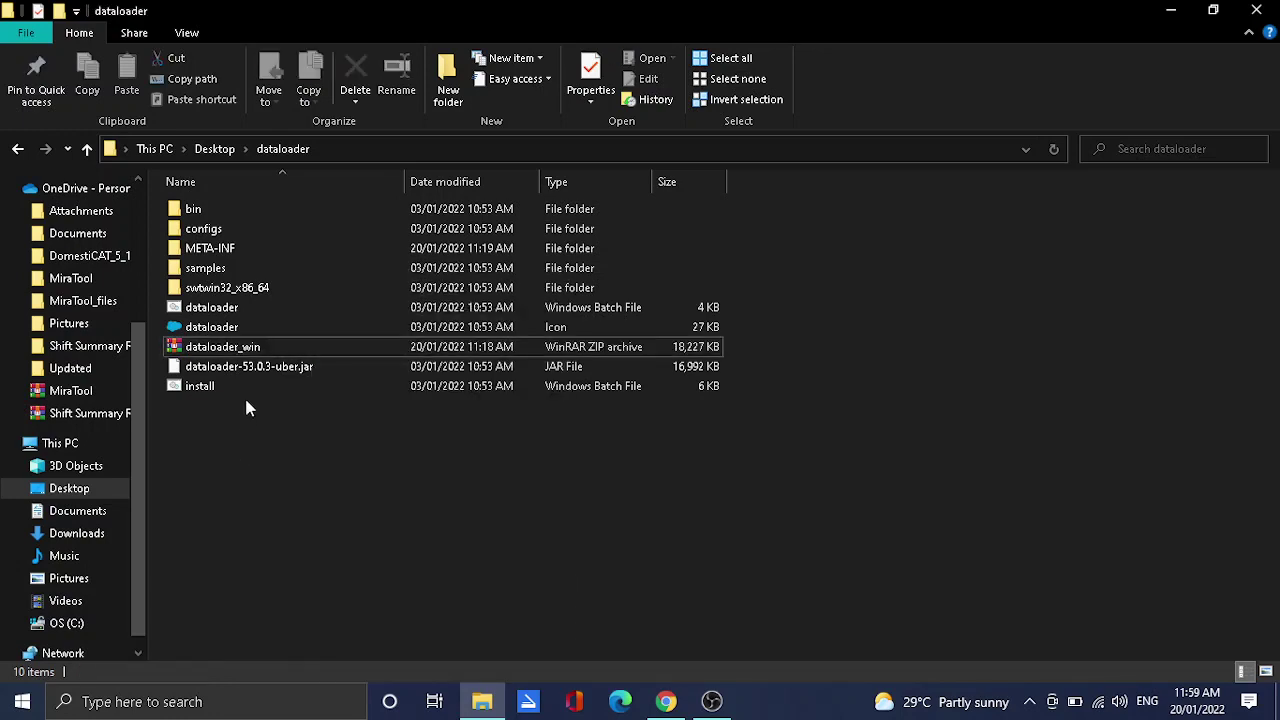
{"action": "right_click", "coordinate": [268, 340]}
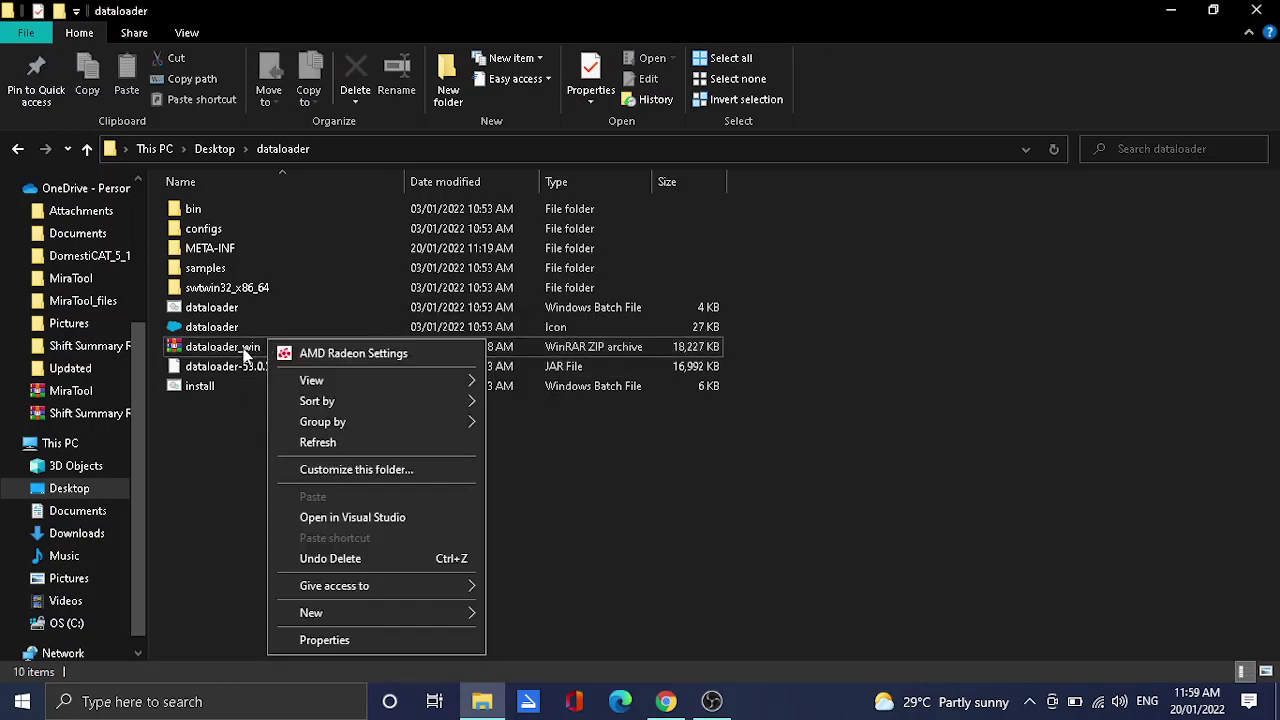
{"action": "left_click", "coordinate": [233, 350]}
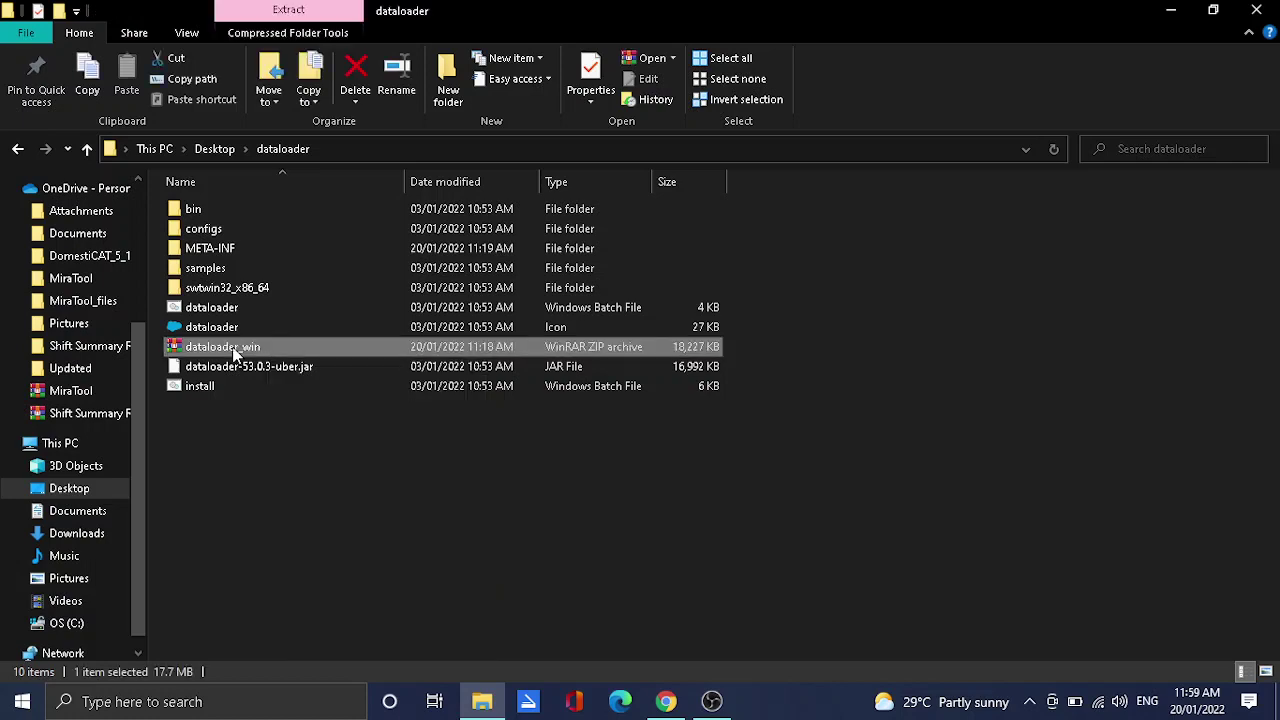
{"action": "right_click", "coordinate": [279, 343]}
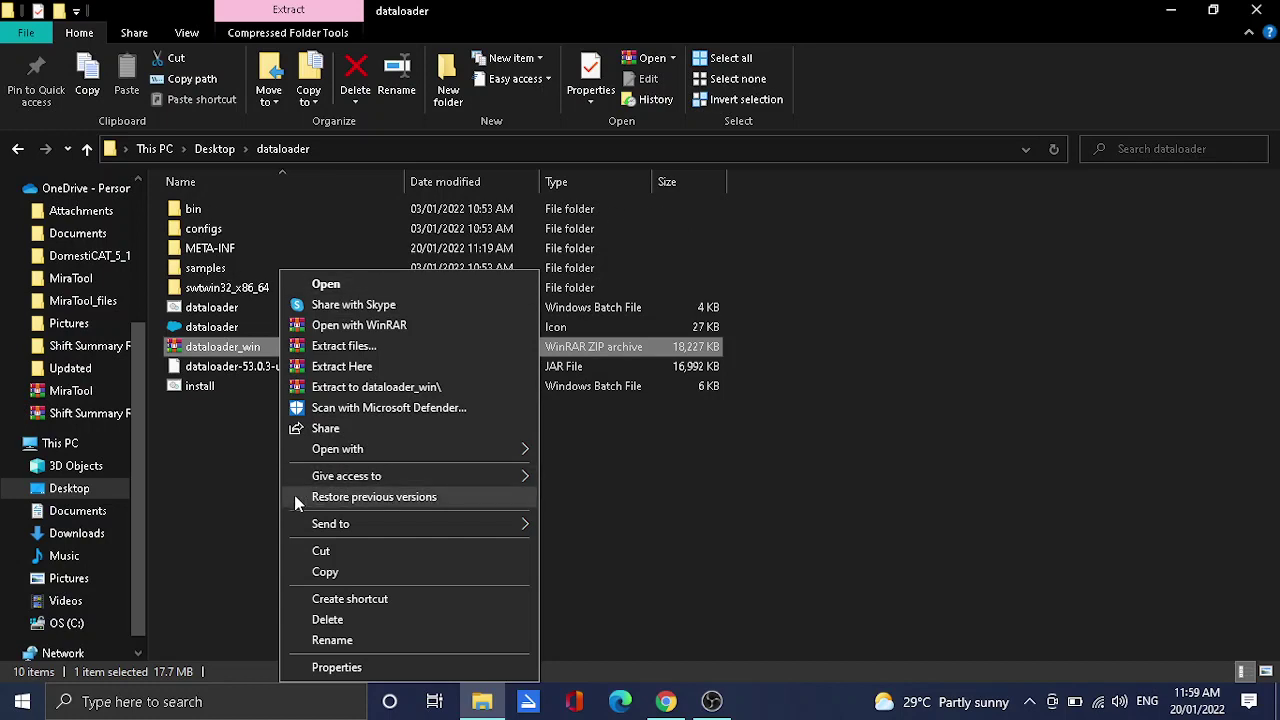
{"action": "left_click", "coordinate": [212, 479]}
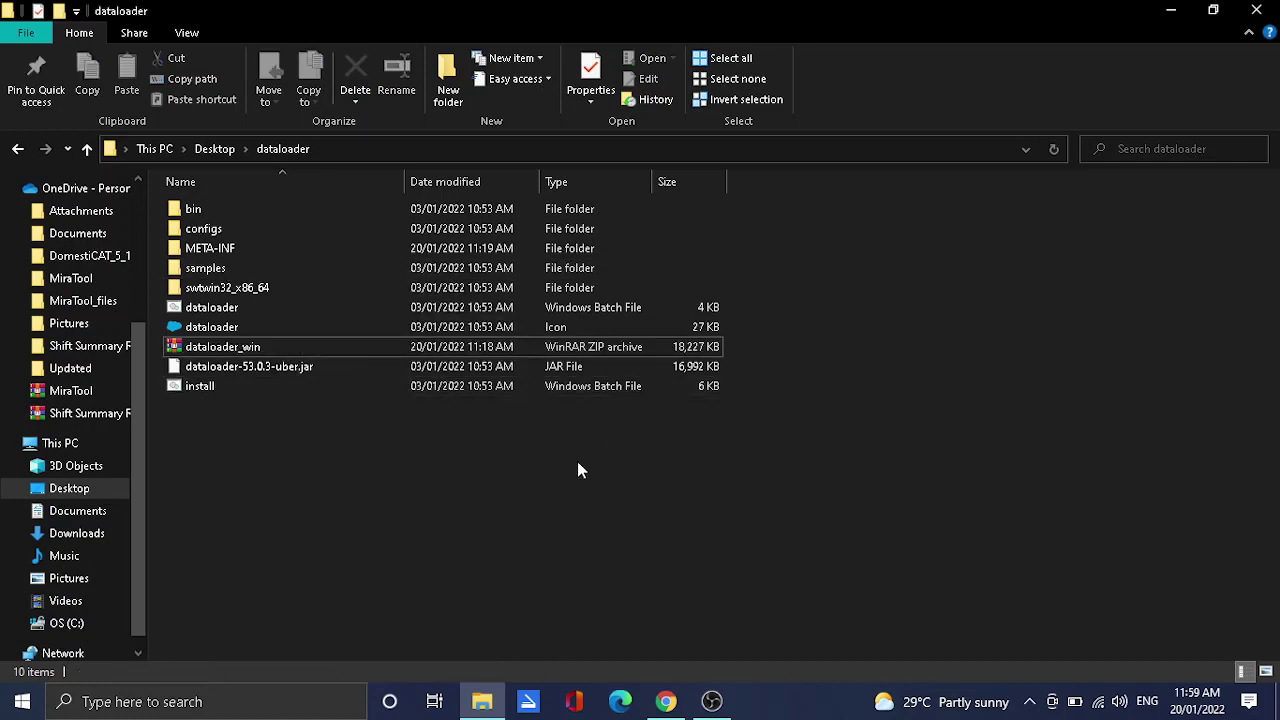
Step: Read the Install Data Loader on Windows steps, then bring the dataloader folder back
{"action": "left_click", "coordinate": [1170, 15]}
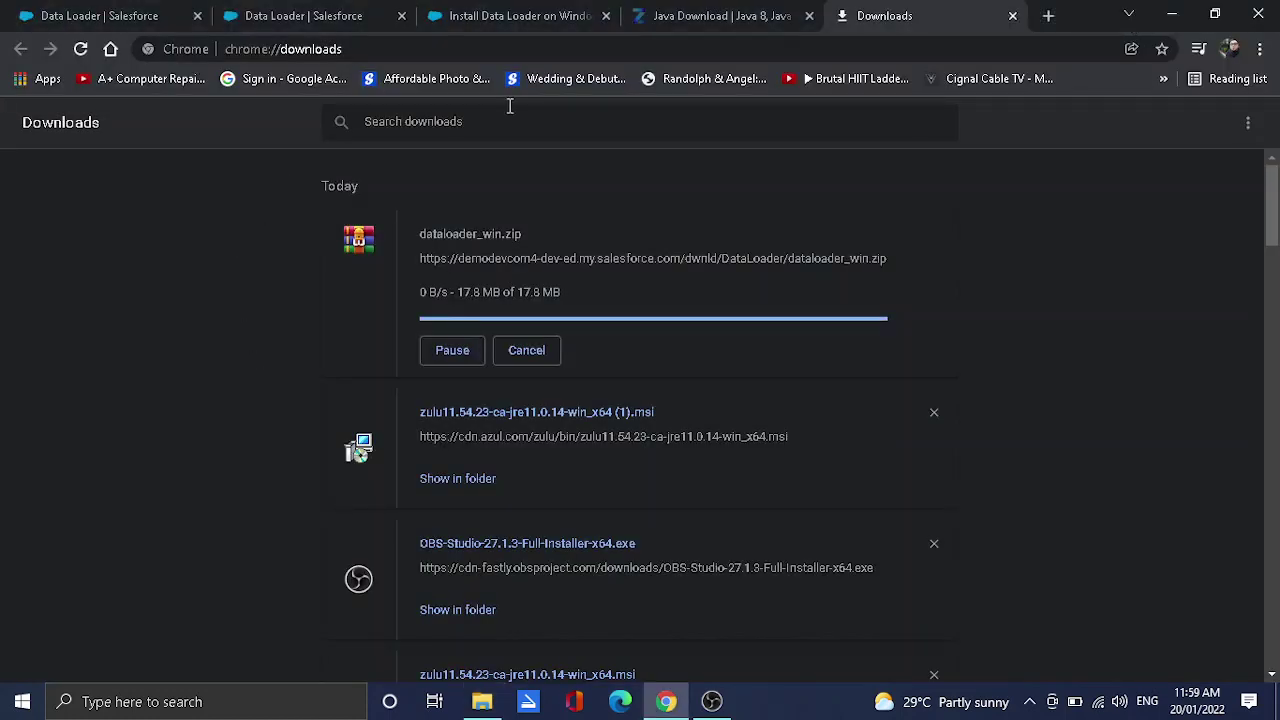
{"action": "left_click", "coordinate": [540, 22]}
{"action": "left_click", "coordinate": [313, 13]}
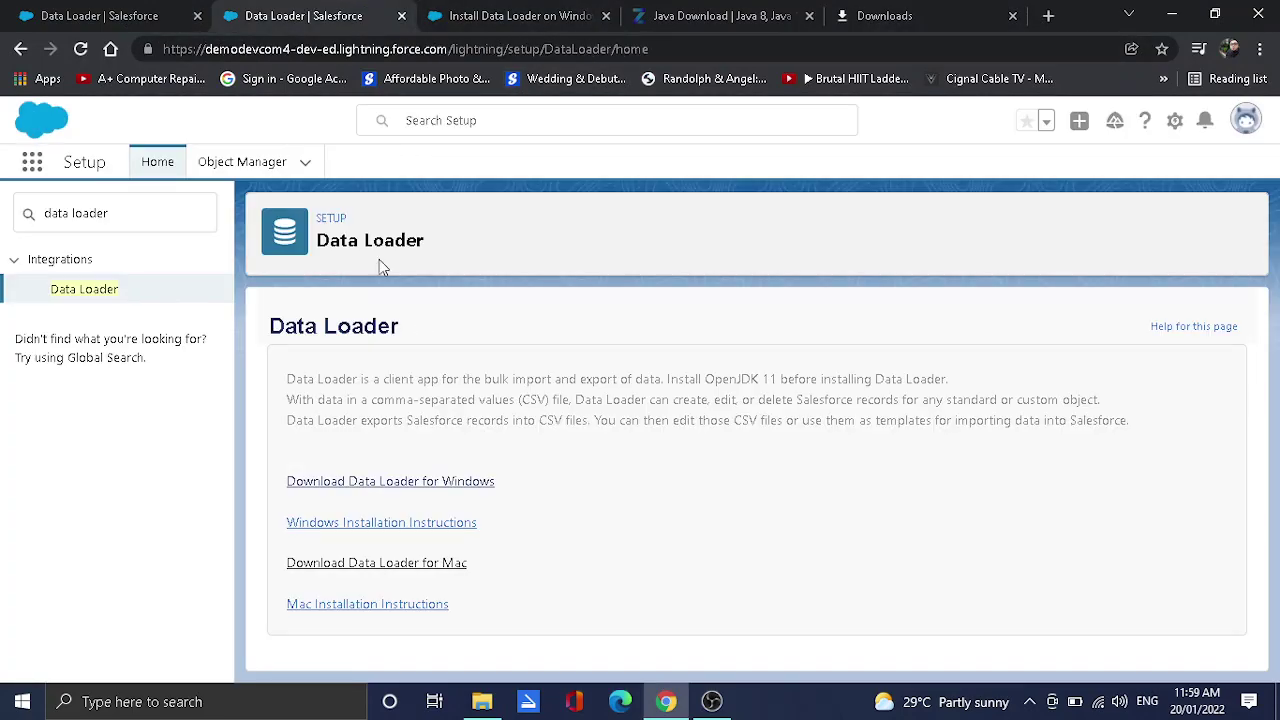
{"action": "left_click", "coordinate": [510, 15]}
{"action": "scroll", "coordinate": [516, 405], "scroll_direction": "down", "scroll_amount": 2}
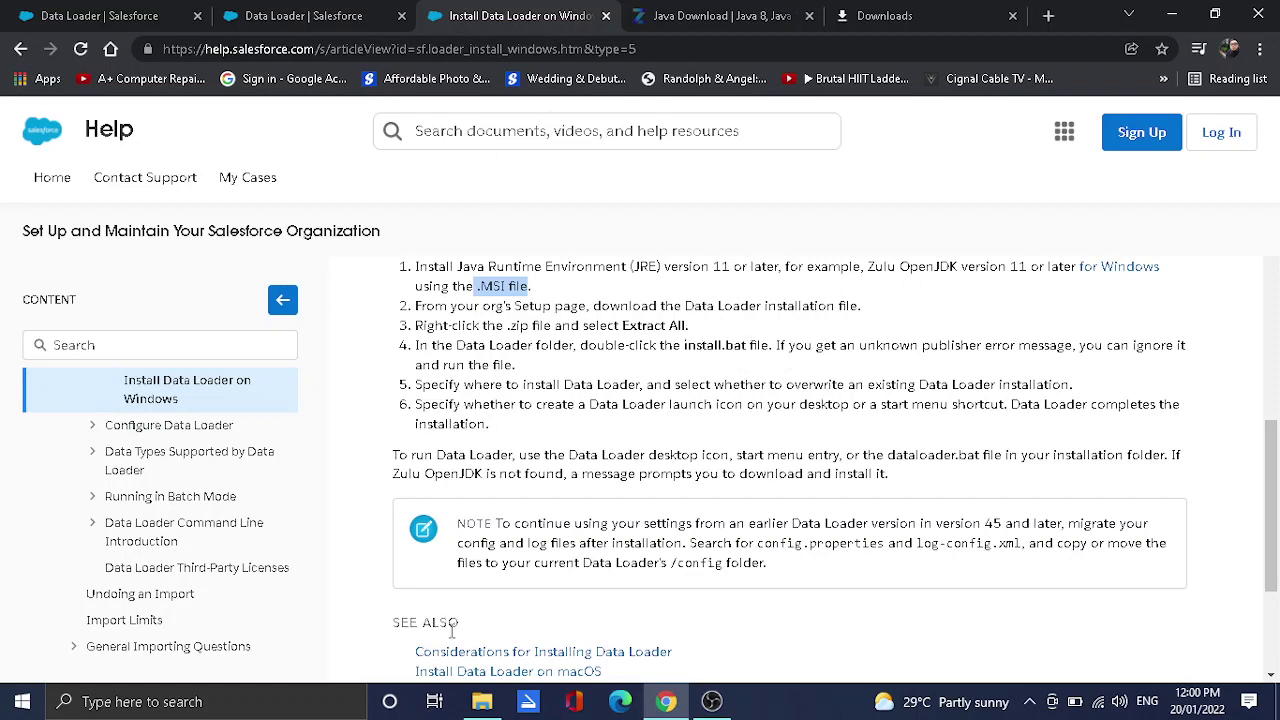
{"action": "left_click", "coordinate": [482, 701]}
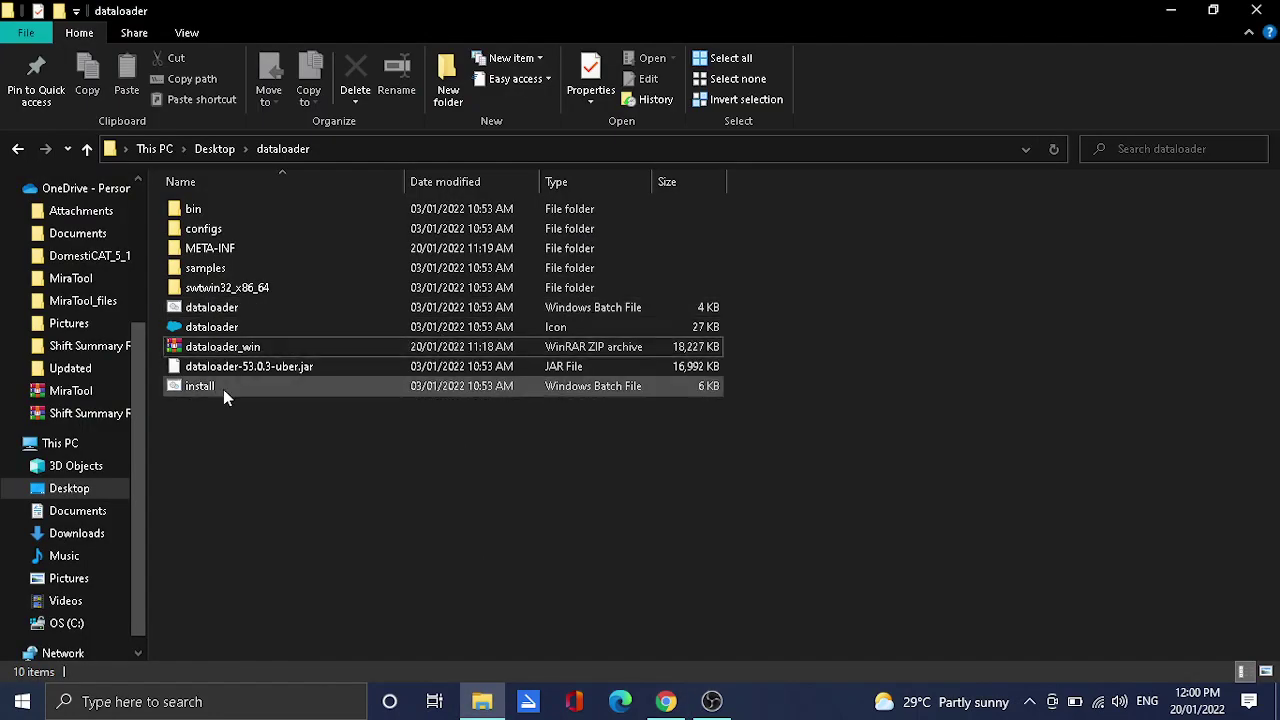
Step: Run install.bat for Data Loader v53.0.3 in the default directory, answering YES to overwrite and shortcut
{"action": "double_click", "coordinate": [223, 389]}
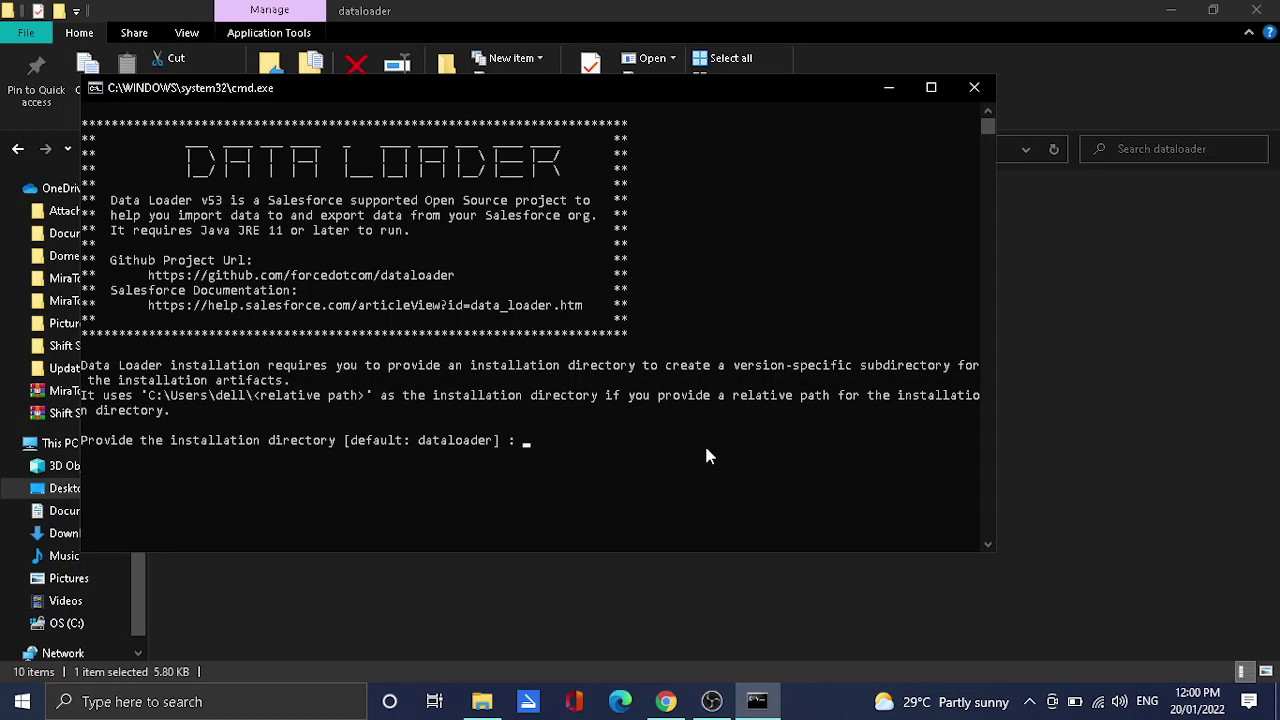
{"action": "key", "text": "Return"}
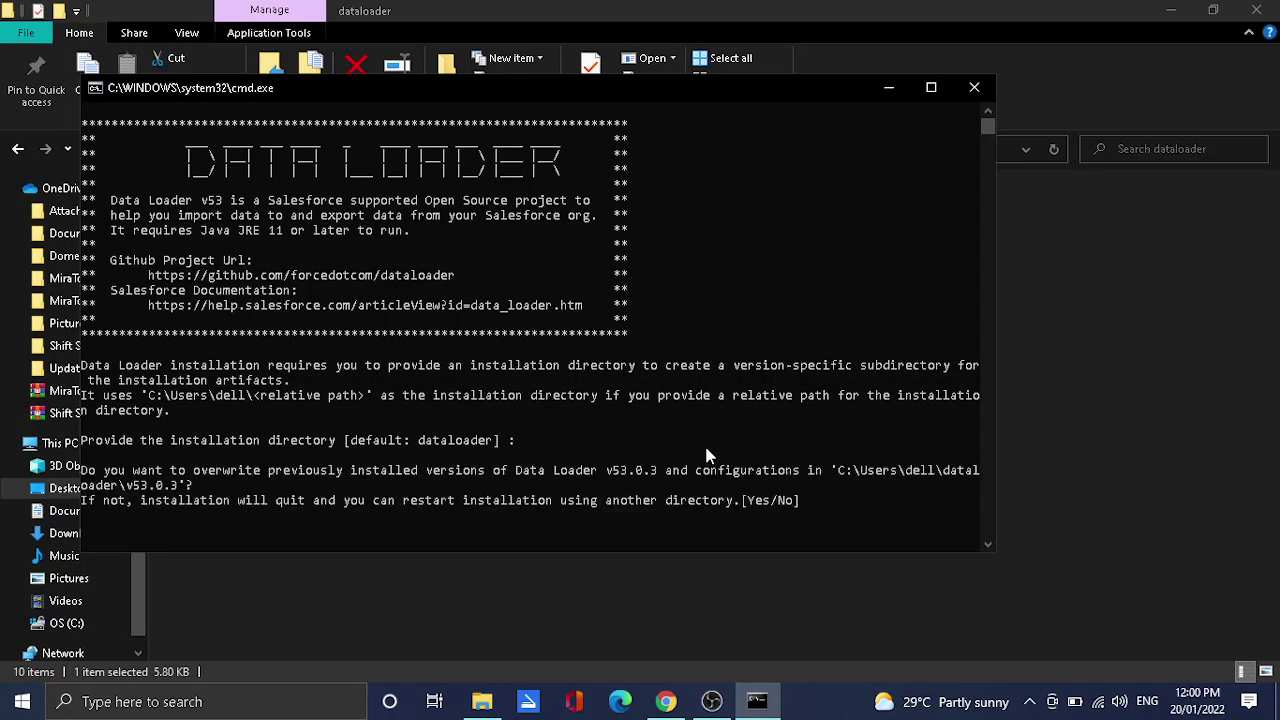
{"action": "type", "text": "YES"}
{"action": "key", "text": "Return"}
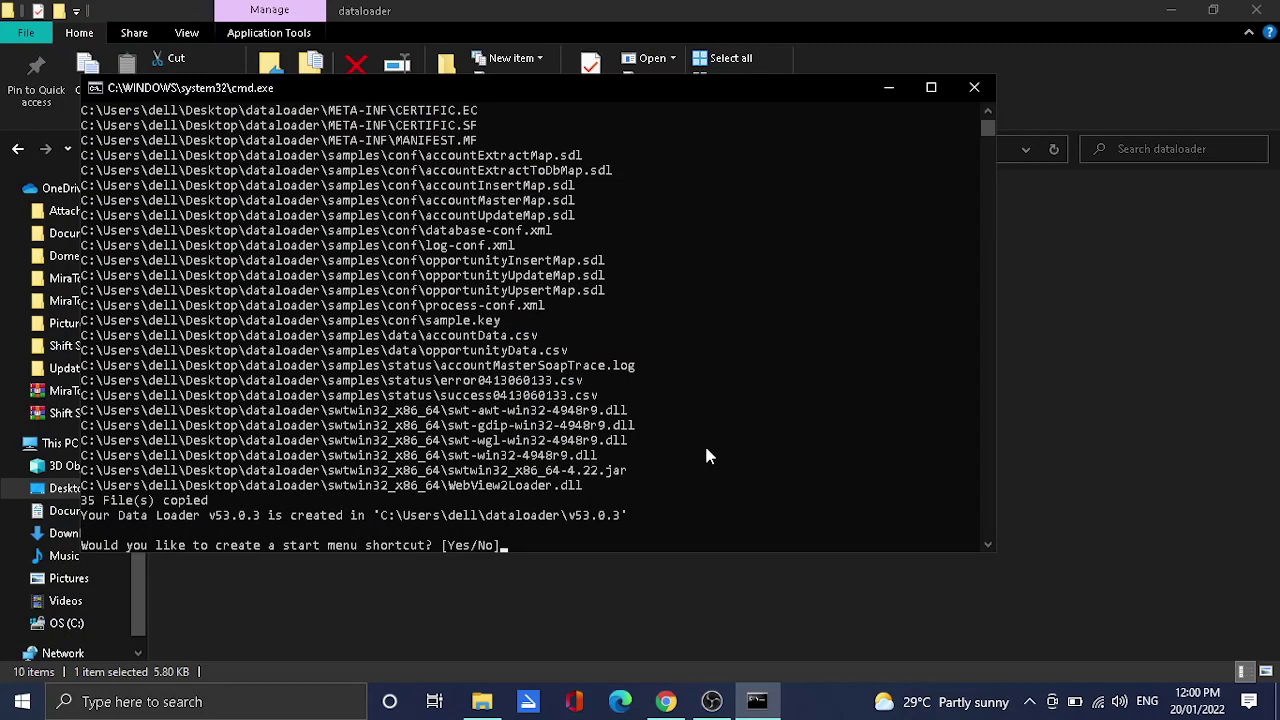
{"action": "type", "text": "YES"}
{"action": "key", "text": "Return"}
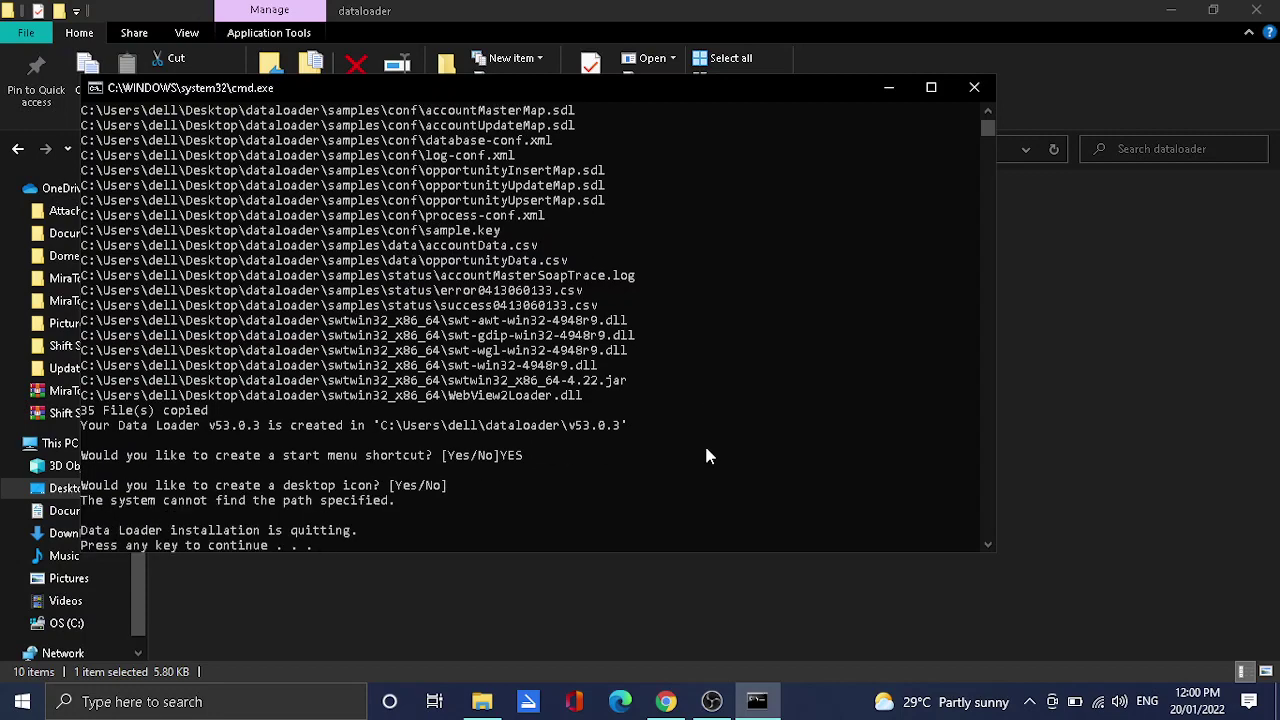
{"action": "key", "text": "Return"}
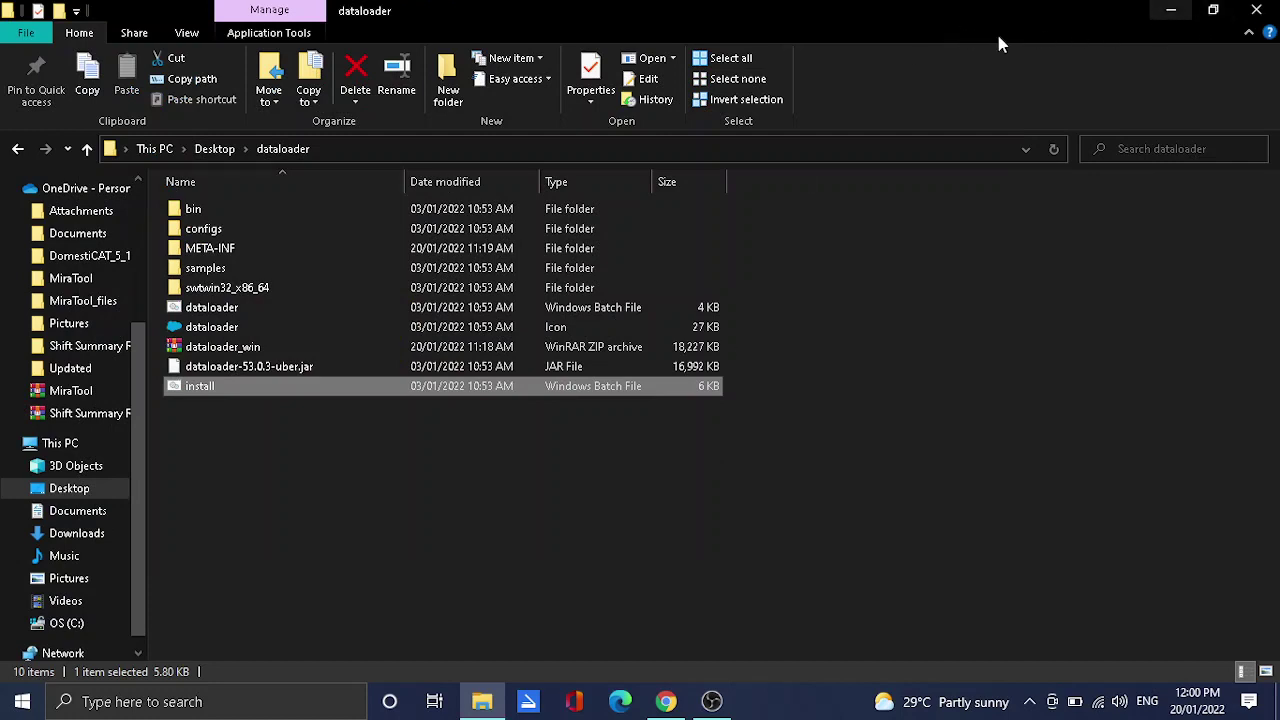
Step: Launch Data Loader from the new Dataloader shortcut on the Desktop
{"action": "left_click", "coordinate": [63, 492]}
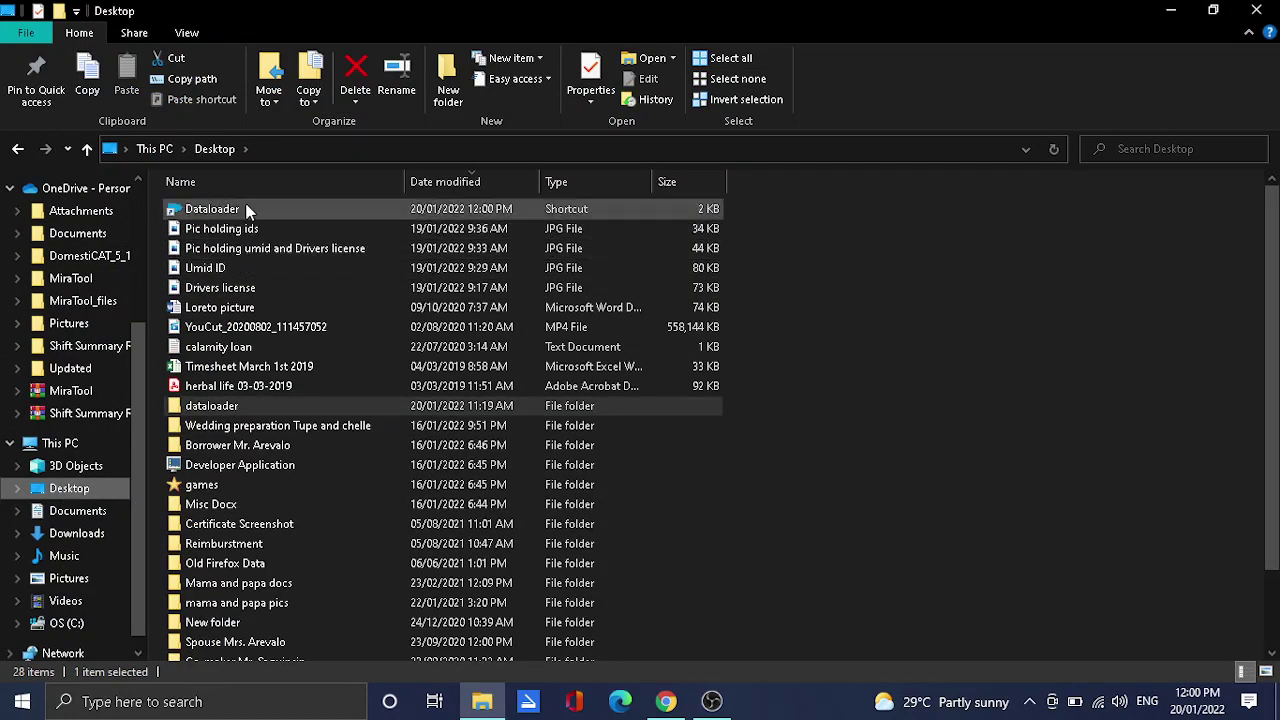
{"action": "left_click", "coordinate": [549, 213]}
{"action": "double_click", "coordinate": [548, 214]}
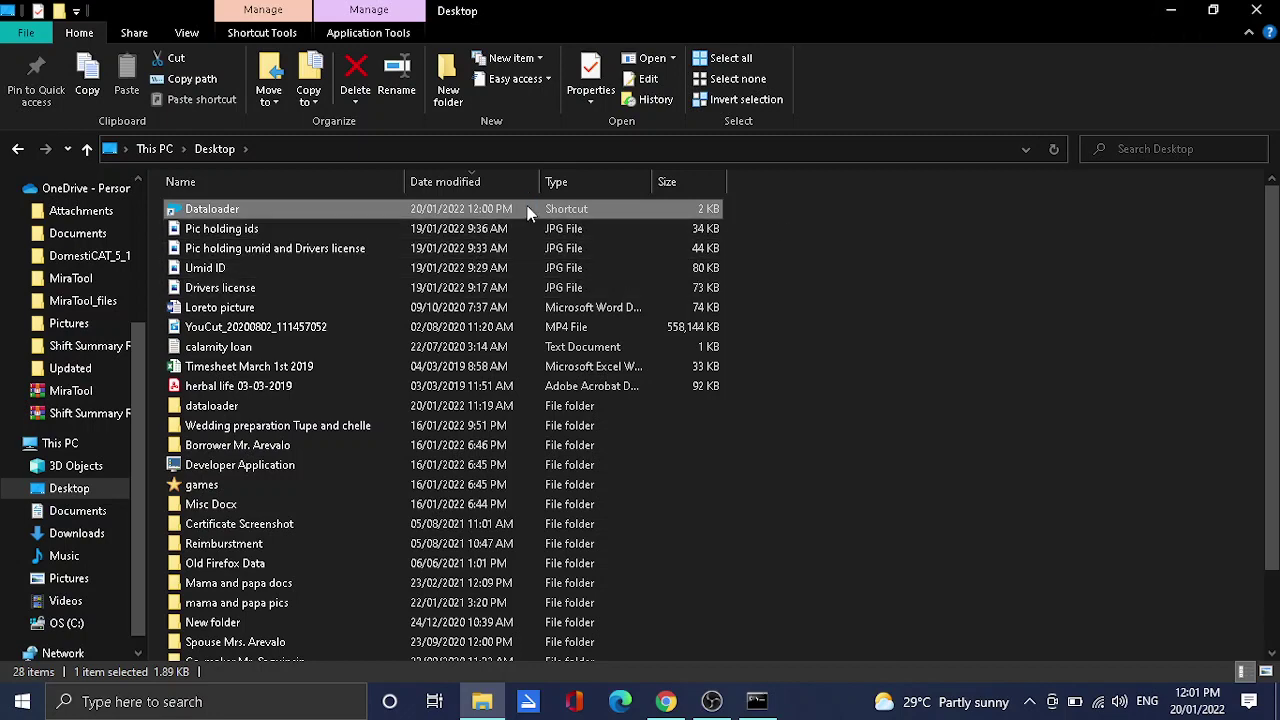
Step: Close the duplicate Dataloader window, keeping the remaining console in front
{"action": "left_click", "coordinate": [757, 701]}
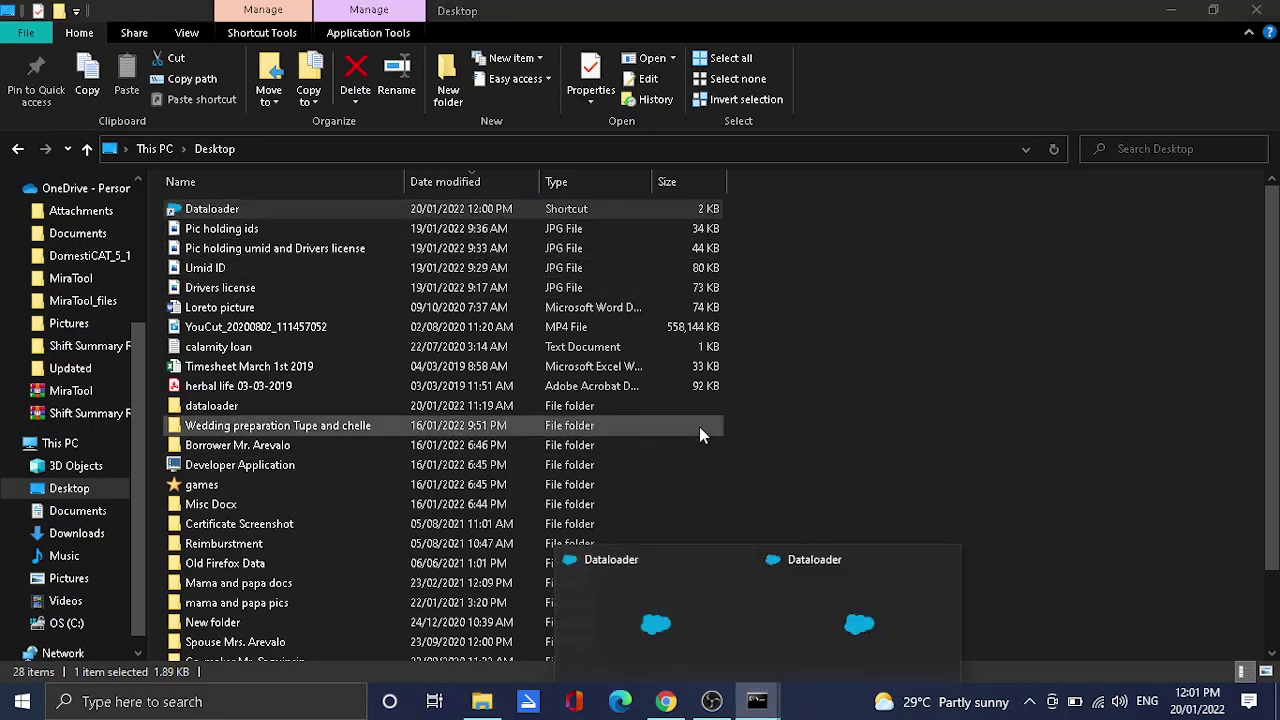
{"action": "left_click", "coordinate": [945, 559]}
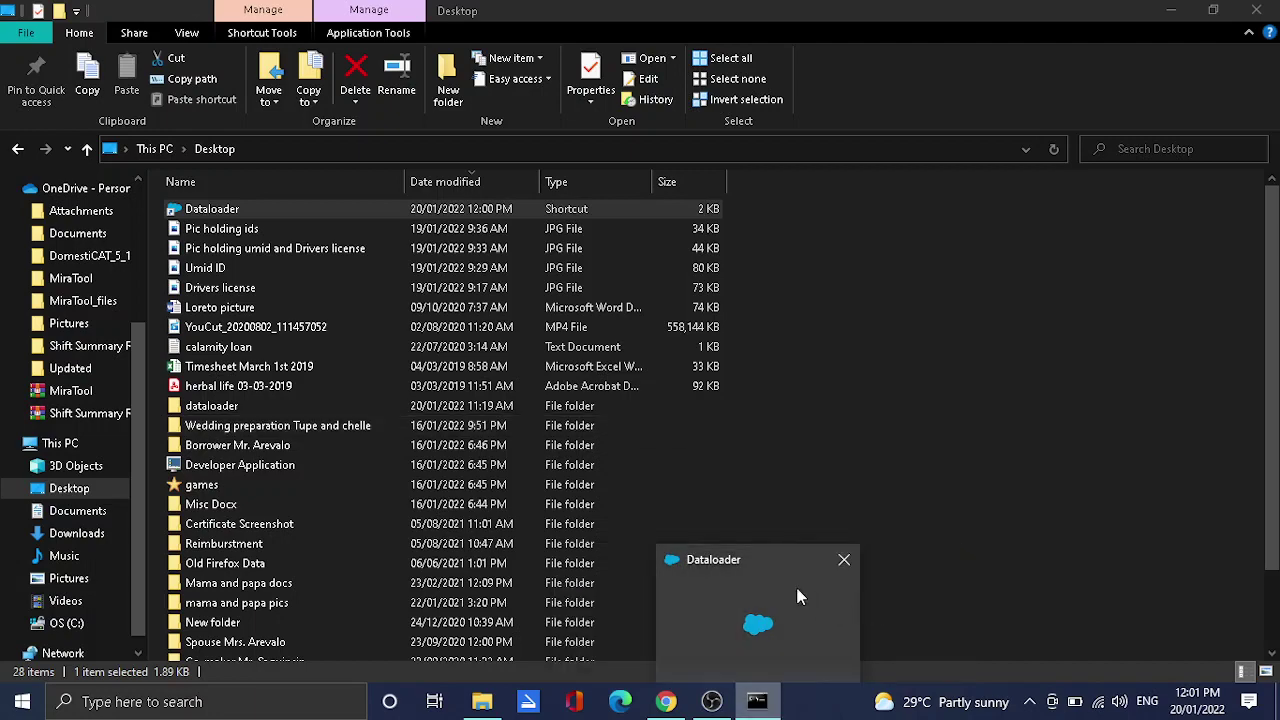
{"action": "left_click", "coordinate": [797, 600]}
Step: Focus the Dataloader console and minimise File Explorer while Data Loader 53.0.3 starts
{"action": "left_click", "coordinate": [564, 420]}
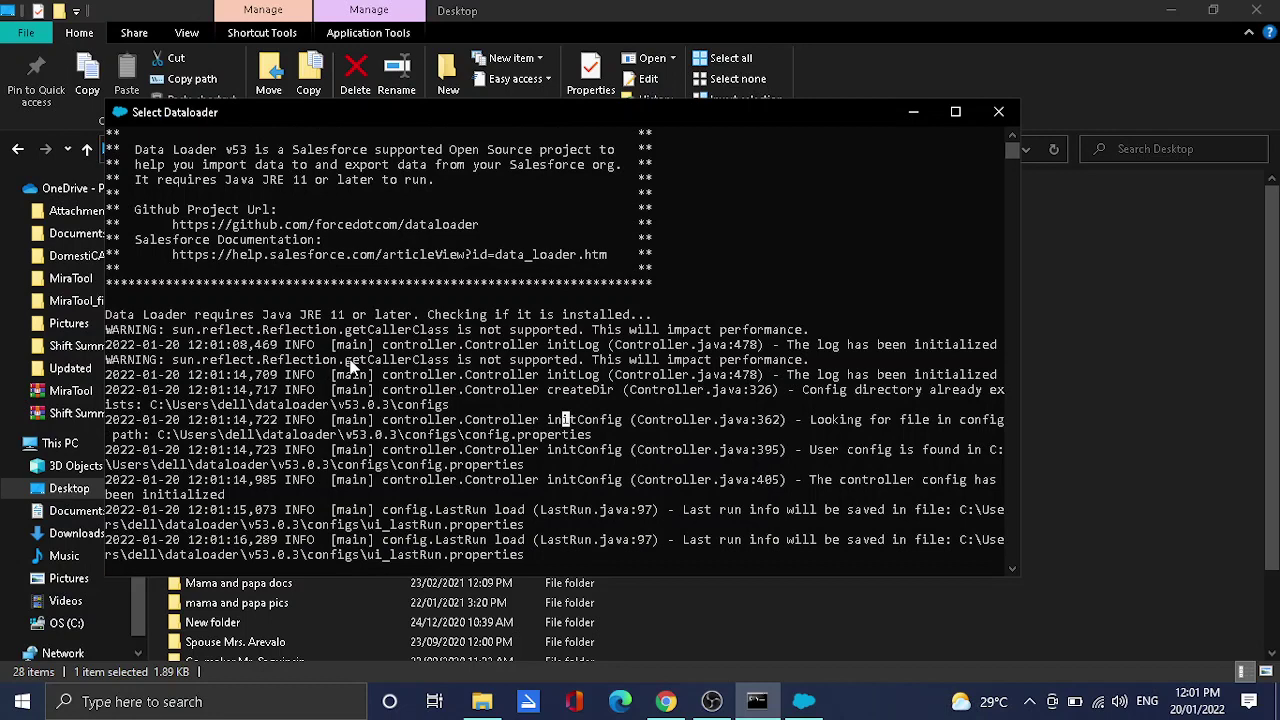
{"action": "scroll", "coordinate": [352, 370], "scroll_direction": "down", "scroll_amount": 4}
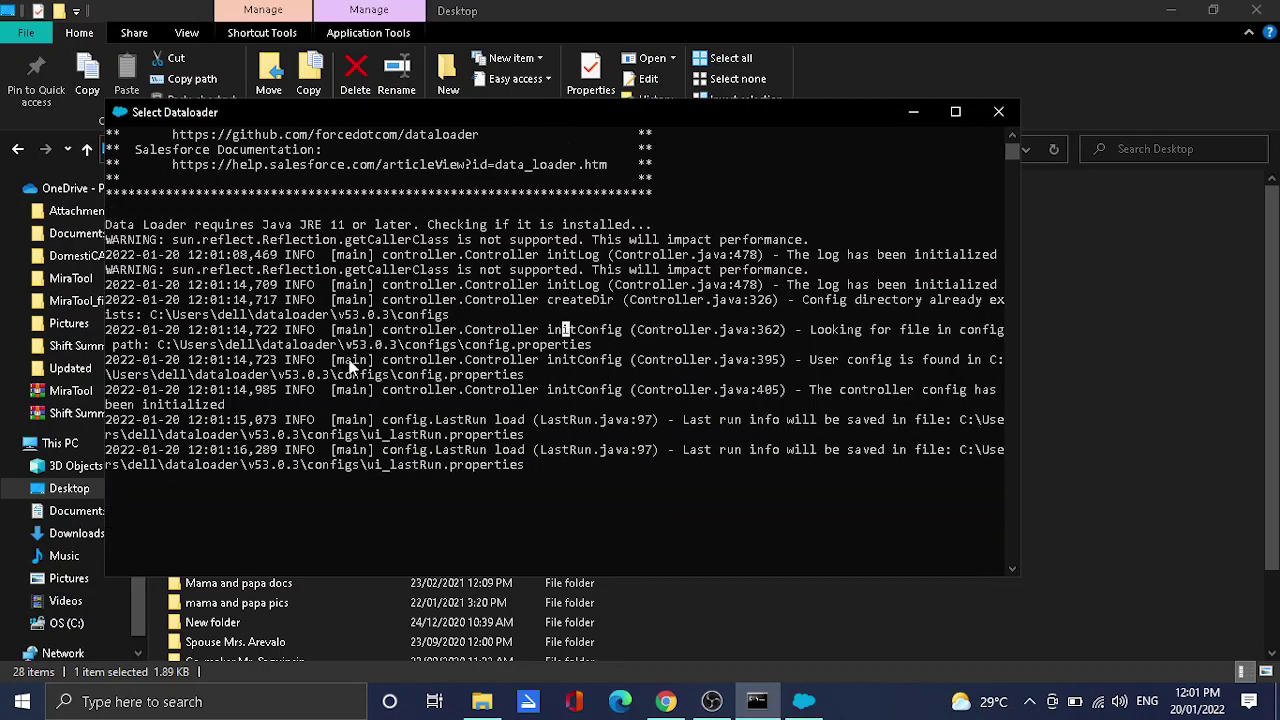
{"action": "scroll", "coordinate": [357, 374], "scroll_direction": "up", "scroll_amount": 3}
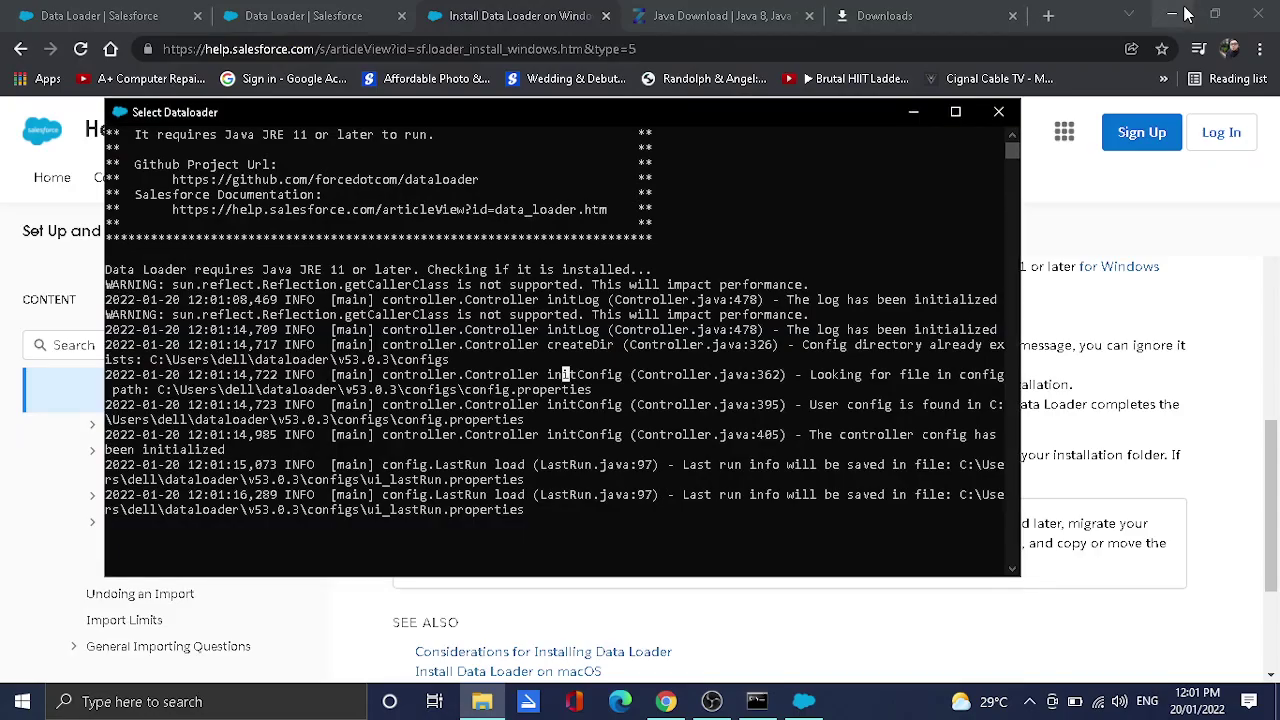
{"action": "left_click", "coordinate": [1171, 10]}
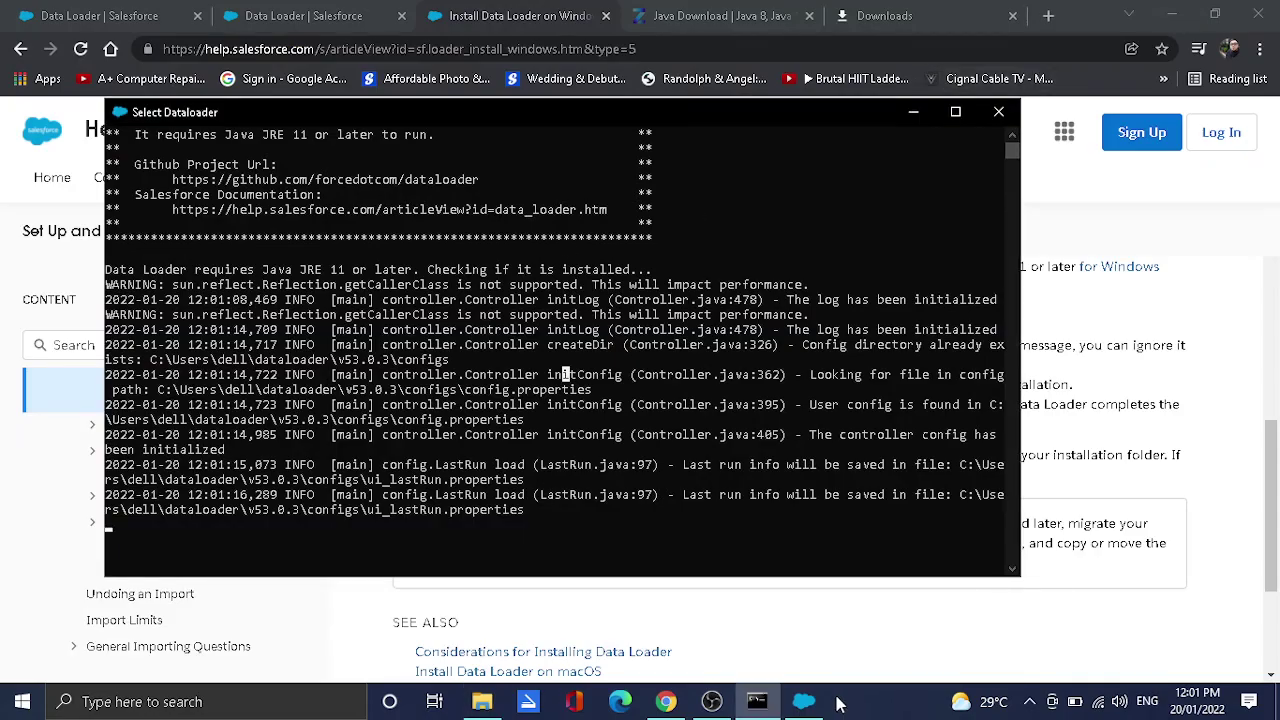